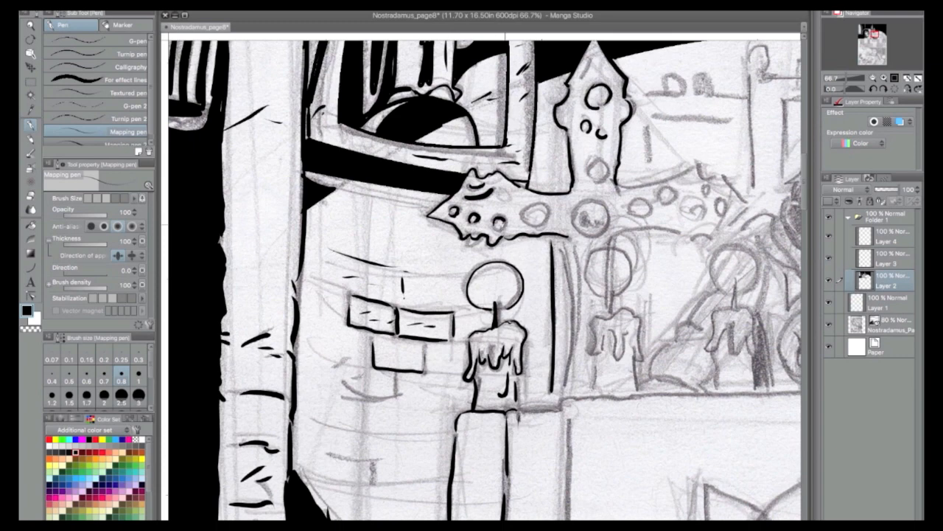
# Ink the cross's lower stem and the scattered brick outlines and cracks on the stone wall below the candle.
pyautogui.moveTo(563, 239); pyautogui.dragTo(571, 358)
pyautogui.moveTo(551, 317); pyautogui.dragTo(499, 158)
pyautogui.moveTo(347, 215); pyautogui.dragTo(347, 233)
pyautogui.moveTo(340, 211); pyautogui.dragTo(375, 211)
pyautogui.moveTo(381, 215); pyautogui.dragTo(396, 216)
pyautogui.moveTo(291, 232); pyautogui.dragTo(347, 238)
pyautogui.moveTo(288, 208)
pyautogui.mouseDown()
pyautogui.moveTo(290, 228)
pyautogui.moveTo(313, 218)
pyautogui.moveTo(316, 264)
pyautogui.mouseUp()
pyautogui.moveTo(272, 268); pyautogui.dragTo(376, 276)
pyautogui.moveTo(277, 296)
pyautogui.mouseDown()
pyautogui.moveTo(321, 300)
pyautogui.moveTo(322, 329)
pyautogui.mouseUp()
# Ink the top edge of the altar table over its pencil line.
pyautogui.moveTo(470, 252)
pyautogui.mouseDown()
pyautogui.moveTo(546, 237)
pyautogui.moveTo(712, 233)
pyautogui.mouseUp()
pyautogui.moveTo(467, 211); pyautogui.dragTo(466, 246)
pyautogui.moveTo(440, 180)
pyautogui.mouseDown()
pyautogui.moveTo(442, 212)
pyautogui.moveTo(256, 433)
pyautogui.mouseUp()
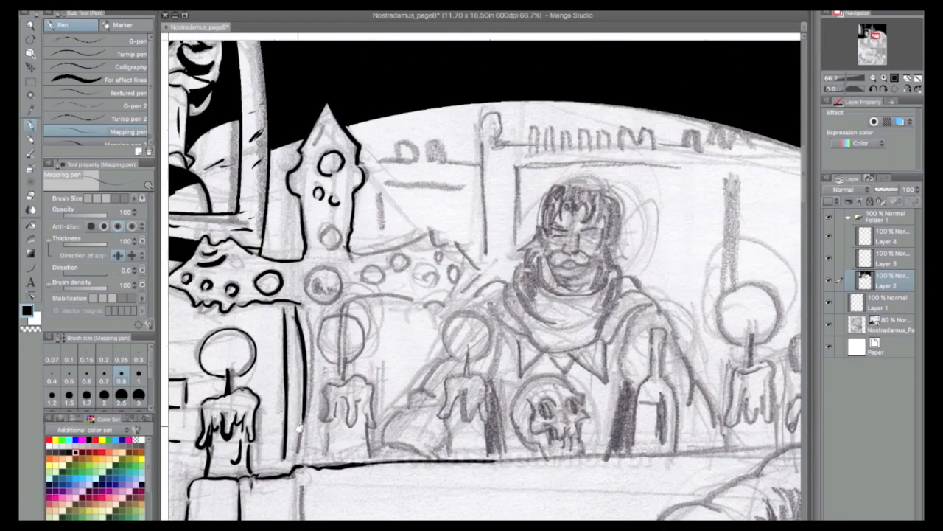
# Ink the small crenellations and the horizontal ledge line behind the cross.
pyautogui.moveTo(380, 160); pyautogui.dragTo(397, 159)
pyautogui.moveTo(399, 158); pyautogui.dragTo(477, 158)
pyautogui.moveTo(387, 183); pyautogui.dragTo(471, 180)
# Ink the cross's centre and right arm, including its round jewels and jagged edge.
pyautogui.moveTo(327, 230); pyautogui.dragTo(339, 295)
pyautogui.moveTo(231, 254); pyautogui.dragTo(245, 266)
pyautogui.moveTo(286, 215); pyautogui.dragTo(284, 249)
pyautogui.moveTo(332, 299)
pyautogui.mouseDown()
pyautogui.moveTo(312, 286)
pyautogui.moveTo(333, 295)
pyautogui.mouseUp()
pyautogui.moveTo(369, 268)
pyautogui.mouseDown()
pyautogui.moveTo(386, 250)
pyautogui.moveTo(429, 233)
pyautogui.moveTo(455, 236)
pyautogui.moveTo(483, 260)
pyautogui.mouseUp()
pyautogui.hotkey('ctrl', 'z')
pyautogui.moveTo(364, 159)
pyautogui.mouseDown()
pyautogui.moveTo(373, 157)
pyautogui.moveTo(381, 233)
pyautogui.moveTo(426, 274)
pyautogui.moveTo(422, 267)
pyautogui.mouseUp()
pyautogui.moveTo(435, 268); pyautogui.dragTo(439, 267)
pyautogui.moveTo(343, 312); pyautogui.dragTo(425, 295)
# Ink the candle right of the cross with its dripping wax and straight sides.
pyautogui.moveTo(467, 372)
pyautogui.mouseDown()
pyautogui.moveTo(466, 348)
pyautogui.moveTo(483, 378)
pyautogui.moveTo(441, 415)
pyautogui.moveTo(440, 408)
pyautogui.moveTo(463, 409)
pyautogui.mouseUp()
pyautogui.moveTo(464, 410); pyautogui.dragTo(480, 417)
pyautogui.moveTo(483, 380); pyautogui.dragTo(486, 421)
pyautogui.moveTo(486, 420); pyautogui.dragTo(490, 459)
pyautogui.moveTo(447, 415); pyautogui.dragTo(449, 459)
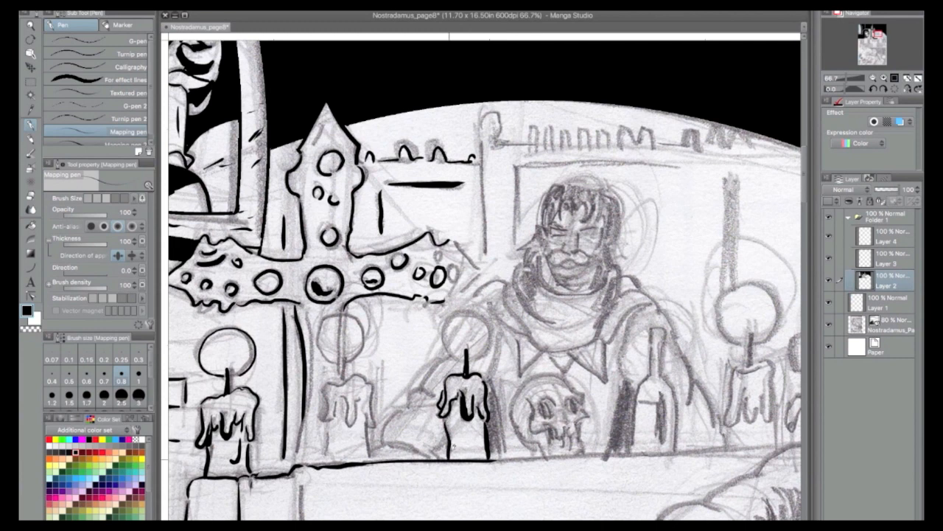
# Ink the glow ring and the figure's sleeve behind the right candle, and close the pointed tip of the cross's arm.
pyautogui.moveTo(407, 403); pyautogui.dragTo(457, 351)
pyautogui.moveTo(470, 310)
pyautogui.mouseDown()
pyautogui.moveTo(494, 333)
pyautogui.moveTo(469, 313)
pyautogui.mouseUp()
pyautogui.moveTo(461, 349)
pyautogui.mouseDown()
pyautogui.moveTo(465, 329)
pyautogui.moveTo(460, 336)
pyautogui.moveTo(504, 282)
pyautogui.mouseUp()
pyautogui.moveTo(447, 299); pyautogui.dragTo(472, 283)
pyautogui.moveTo(455, 239)
pyautogui.mouseDown()
pyautogui.moveTo(478, 263)
pyautogui.moveTo(471, 283)
pyautogui.mouseUp()
# Ink the middle candle with its glow ring and wax drips, plus the cross's stem lines beside it.
pyautogui.moveTo(341, 315)
pyautogui.mouseDown()
pyautogui.moveTo(345, 382)
pyautogui.moveTo(369, 332)
pyautogui.moveTo(349, 363)
pyautogui.mouseUp()
pyautogui.moveTo(315, 421); pyautogui.dragTo(319, 422)
pyautogui.moveTo(304, 320); pyautogui.dragTo(310, 411)
pyautogui.moveTo(308, 423); pyautogui.dragTo(305, 453)
pyautogui.moveTo(300, 435); pyautogui.dragTo(296, 454)
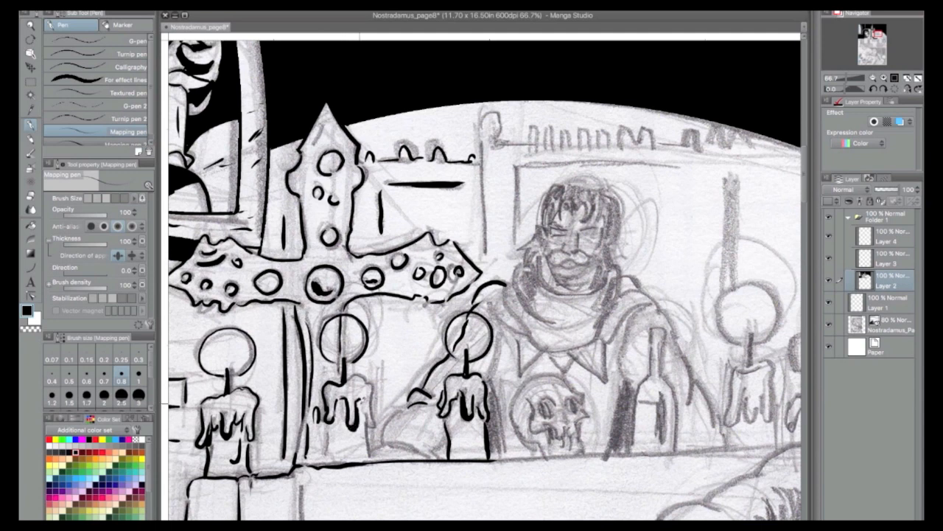
pyautogui.moveTo(368, 379); pyautogui.dragTo(367, 458)
pyautogui.moveTo(332, 428); pyautogui.dragTo(328, 464)
pyautogui.moveTo(344, 429); pyautogui.dragTo(340, 457)
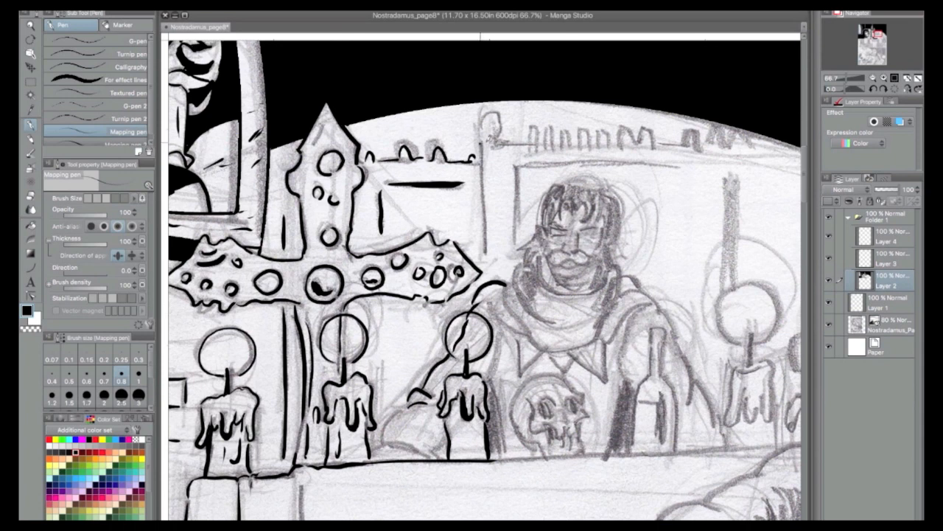
# Ink the crenellated wall top and the frame line behind the bearded figure.
pyautogui.moveTo(486, 139)
pyautogui.mouseDown()
pyautogui.moveTo(528, 138)
pyautogui.moveTo(539, 124)
pyautogui.moveTo(575, 135)
pyautogui.moveTo(587, 122)
pyautogui.moveTo(593, 135)
pyautogui.moveTo(603, 123)
pyautogui.moveTo(611, 137)
pyautogui.moveTo(629, 124)
pyautogui.moveTo(676, 140)
pyautogui.moveTo(691, 129)
pyautogui.moveTo(708, 139)
pyautogui.moveTo(746, 136)
pyautogui.mouseUp()
pyautogui.moveTo(520, 165)
pyautogui.mouseDown()
pyautogui.moveTo(667, 164)
pyautogui.moveTo(515, 239)
pyautogui.mouseUp()
# Ink the figure's hand and sleeve behind the candle and extend the table's top edge to the right.
pyautogui.click(873, 78)
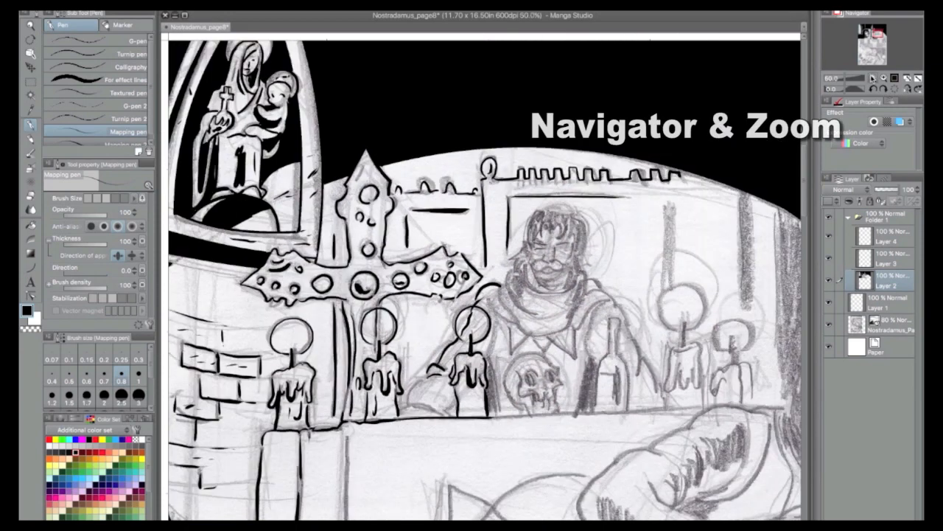
pyautogui.click(873, 78)
pyautogui.click(873, 79)
pyautogui.moveTo(876, 44); pyautogui.dragTo(871, 48)
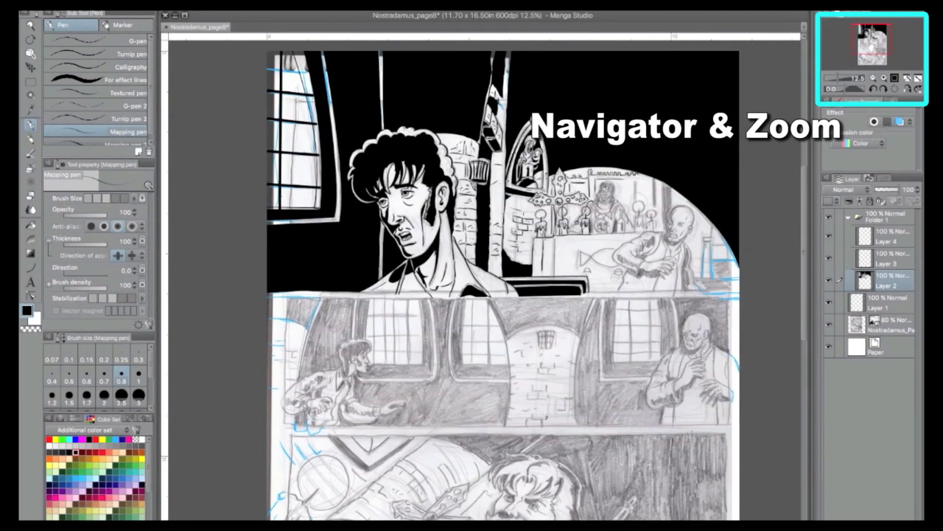
pyautogui.click(884, 77)
pyautogui.click(885, 77)
pyautogui.click(885, 77)
pyautogui.moveTo(335, 254)
pyautogui.mouseDown()
pyautogui.moveTo(367, 224)
pyautogui.moveTo(391, 265)
pyautogui.moveTo(339, 258)
pyautogui.mouseUp()
pyautogui.moveTo(442, 189)
pyautogui.mouseDown()
pyautogui.moveTo(455, 153)
pyautogui.moveTo(442, 193)
pyautogui.moveTo(458, 272)
pyautogui.moveTo(728, 261)
pyautogui.mouseUp()
pyautogui.moveTo(509, 135); pyautogui.dragTo(486, 290)
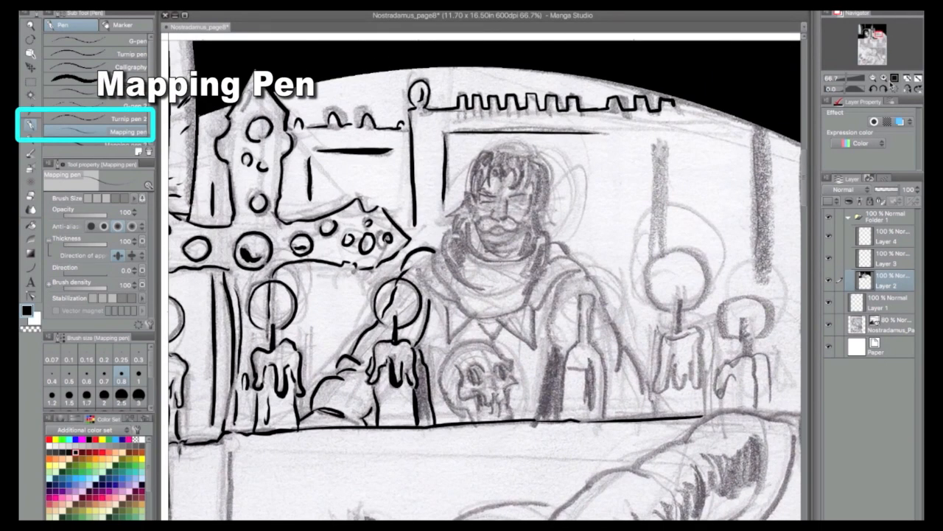
# Ink the figure's scarf folds, shoulder lines and the pointed collar below the scarf.
pyautogui.click(884, 79)
pyautogui.moveTo(377, 255); pyautogui.dragTo(440, 307)
pyautogui.moveTo(411, 228); pyautogui.dragTo(446, 310)
pyautogui.moveTo(431, 197)
pyautogui.mouseDown()
pyautogui.moveTo(441, 266)
pyautogui.moveTo(541, 320)
pyautogui.mouseUp()
pyautogui.moveTo(429, 310)
pyautogui.mouseDown()
pyautogui.moveTo(429, 358)
pyautogui.moveTo(465, 328)
pyautogui.moveTo(439, 366)
pyautogui.mouseUp()
pyautogui.moveTo(478, 336)
pyautogui.mouseDown()
pyautogui.moveTo(499, 362)
pyautogui.moveTo(507, 341)
pyautogui.mouseUp()
pyautogui.moveTo(504, 335); pyautogui.dragTo(559, 374)
# Ink the top of the figure's hair and the locks falling over the forehead.
pyautogui.moveTo(495, 104)
pyautogui.mouseDown()
pyautogui.moveTo(493, 139)
pyautogui.moveTo(513, 121)
pyautogui.mouseUp()
pyautogui.moveTo(478, 84)
pyautogui.mouseDown()
pyautogui.moveTo(504, 96)
pyautogui.moveTo(501, 110)
pyautogui.moveTo(489, 100)
pyautogui.mouseUp()
pyautogui.moveTo(480, 100)
pyautogui.mouseDown()
pyautogui.moveTo(471, 122)
pyautogui.moveTo(481, 132)
pyautogui.mouseUp()
pyautogui.moveTo(480, 89)
pyautogui.mouseDown()
pyautogui.moveTo(521, 75)
pyautogui.moveTo(518, 100)
pyautogui.mouseUp()
pyautogui.moveTo(490, 108); pyautogui.dragTo(486, 132)
pyautogui.moveTo(522, 102)
pyautogui.mouseDown()
pyautogui.moveTo(539, 135)
pyautogui.moveTo(544, 74)
pyautogui.moveTo(562, 93)
pyautogui.mouseUp()
# Set the pen's brush size to 0.5 and ink the figure's eyes, eyebrows, moustache and beard.
pyautogui.click(69, 378)
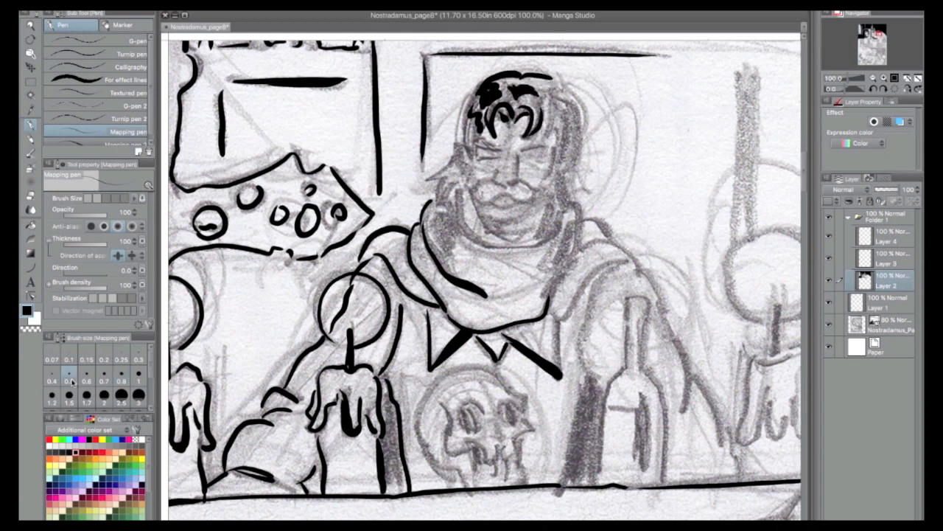
pyautogui.moveTo(481, 150); pyautogui.dragTo(498, 149)
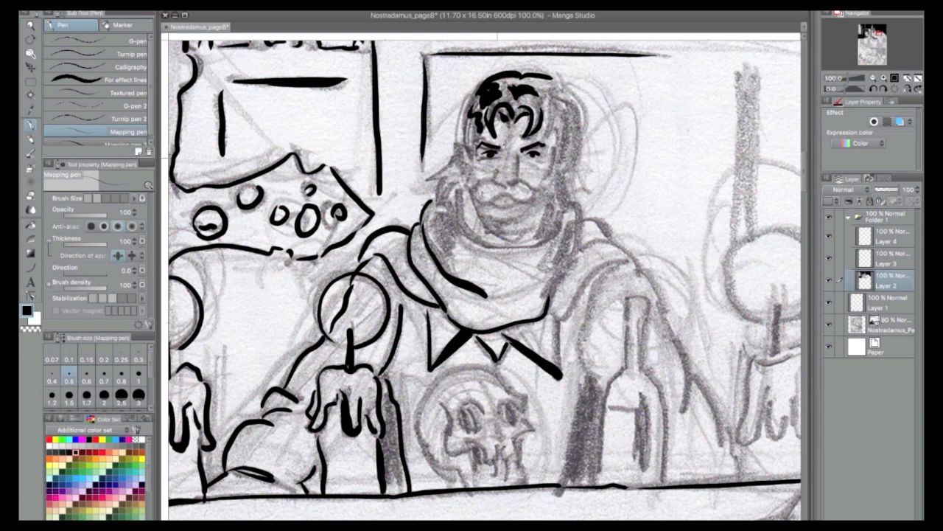
pyautogui.moveTo(479, 128)
pyautogui.mouseDown()
pyautogui.moveTo(475, 187)
pyautogui.moveTo(429, 181)
pyautogui.moveTo(440, 207)
pyautogui.mouseUp()
pyautogui.moveTo(455, 195)
pyautogui.mouseDown()
pyautogui.moveTo(446, 214)
pyautogui.moveTo(494, 247)
pyautogui.mouseUp()
pyautogui.moveTo(487, 174)
pyautogui.mouseDown()
pyautogui.moveTo(468, 190)
pyautogui.moveTo(472, 200)
pyautogui.moveTo(537, 183)
pyautogui.moveTo(535, 202)
pyautogui.moveTo(478, 214)
pyautogui.moveTo(518, 218)
pyautogui.moveTo(526, 236)
pyautogui.moveTo(551, 189)
pyautogui.moveTo(554, 236)
pyautogui.moveTo(506, 249)
pyautogui.mouseUp()
pyautogui.moveTo(560, 207)
pyautogui.mouseDown()
pyautogui.moveTo(532, 246)
pyautogui.moveTo(545, 237)
pyautogui.mouseUp()
pyautogui.moveTo(554, 181); pyautogui.dragTo(557, 218)
pyautogui.moveTo(550, 181); pyautogui.dragTo(556, 195)
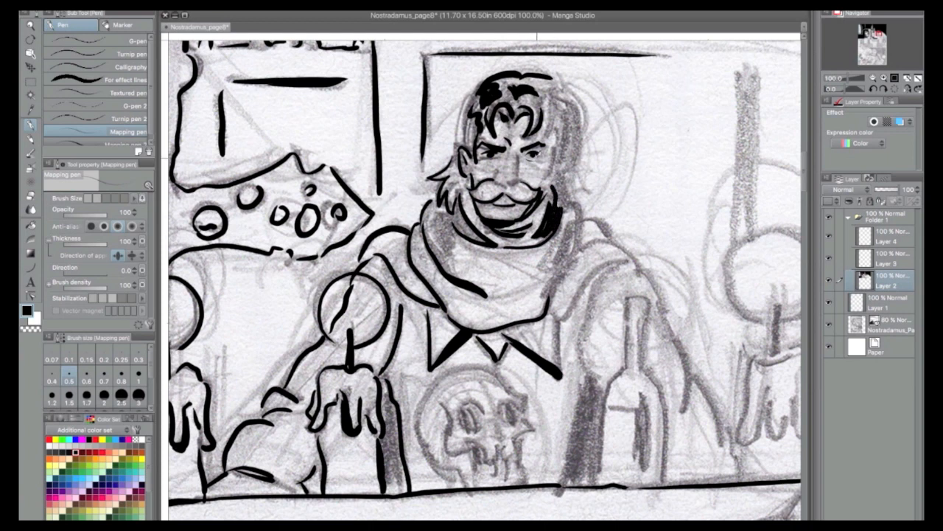
# Ink the outer contour of the figure's hair on both sides of the head.
pyautogui.moveTo(557, 91)
pyautogui.mouseDown()
pyautogui.moveTo(544, 137)
pyautogui.moveTo(587, 127)
pyautogui.moveTo(583, 145)
pyautogui.mouseUp()
pyautogui.moveTo(476, 87); pyautogui.dragTo(463, 146)
pyautogui.moveTo(464, 105); pyautogui.dragTo(456, 148)
pyautogui.moveTo(461, 119)
pyautogui.mouseDown()
pyautogui.moveTo(448, 153)
pyautogui.moveTo(456, 148)
pyautogui.mouseUp()
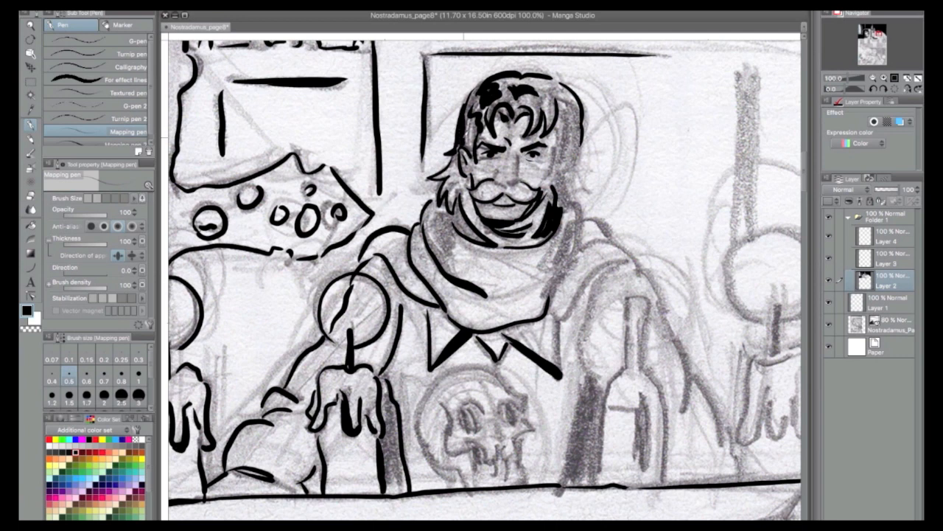
# Ink the hair locks falling over the scarf and thicken the scarf's left fold.
pyautogui.moveTo(463, 193)
pyautogui.mouseDown()
pyautogui.moveTo(456, 219)
pyautogui.moveTo(441, 212)
pyautogui.mouseUp()
pyautogui.moveTo(439, 214)
pyautogui.mouseDown()
pyautogui.moveTo(433, 236)
pyautogui.moveTo(451, 256)
pyautogui.mouseUp()
pyautogui.moveTo(452, 242); pyautogui.dragTo(457, 227)
pyautogui.moveTo(410, 261); pyautogui.dragTo(438, 302)
pyautogui.moveTo(569, 198)
pyautogui.mouseDown()
pyautogui.moveTo(586, 233)
pyautogui.moveTo(558, 283)
pyautogui.mouseUp()
pyautogui.moveTo(567, 228); pyautogui.dragTo(557, 262)
pyautogui.moveTo(573, 242)
pyautogui.mouseDown()
pyautogui.moveTo(563, 260)
pyautogui.moveTo(576, 215)
pyautogui.mouseUp()
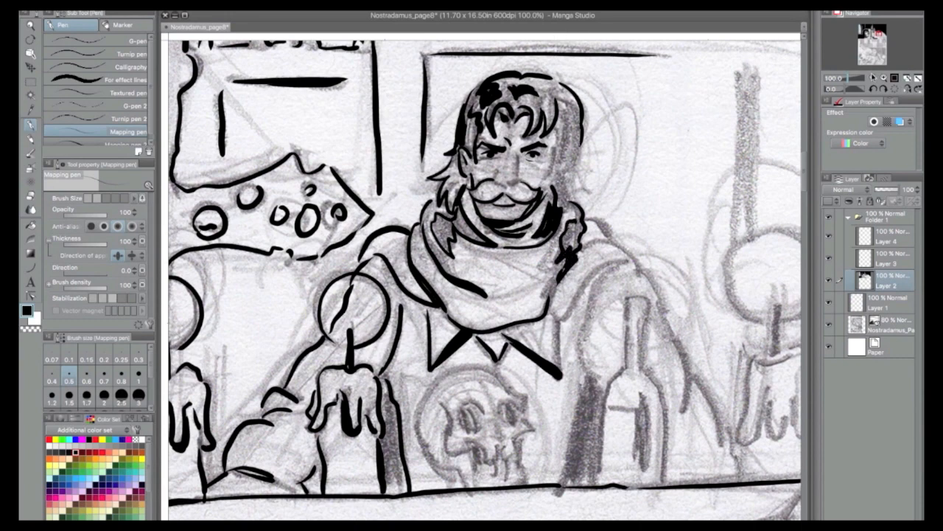
# Ink the right side of the figure's face, with the ear, cheek edge, inner hair strands and loose hair ends.
pyautogui.press('super+plus')
pyautogui.moveTo(537, 81)
pyautogui.mouseDown()
pyautogui.moveTo(528, 124)
pyautogui.moveTo(507, 132)
pyautogui.mouseUp()
pyautogui.moveTo(588, 164); pyautogui.dragTo(490, 285)
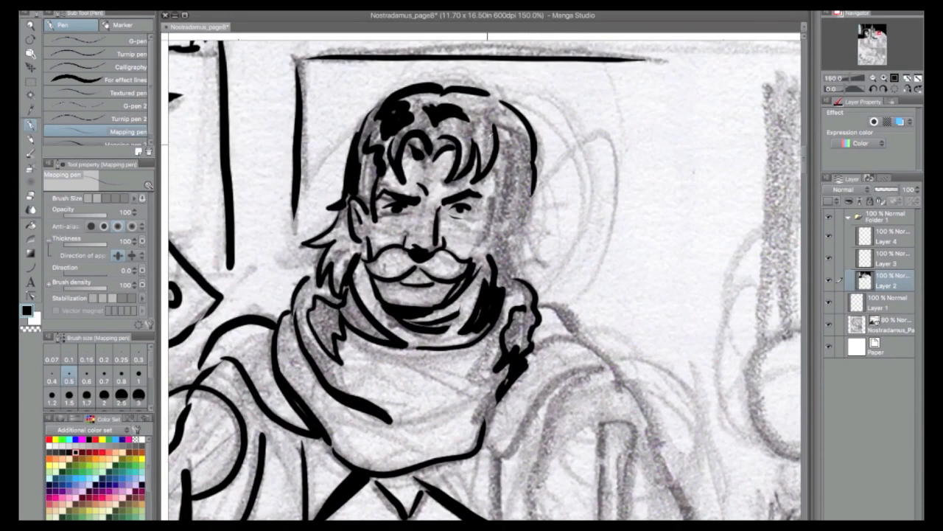
pyautogui.moveTo(484, 143); pyautogui.dragTo(485, 116)
pyautogui.moveTo(493, 118)
pyautogui.mouseDown()
pyautogui.moveTo(522, 140)
pyautogui.moveTo(516, 119)
pyautogui.mouseUp()
pyautogui.moveTo(493, 165); pyautogui.dragTo(493, 207)
pyautogui.moveTo(505, 209)
pyautogui.mouseDown()
pyautogui.moveTo(511, 233)
pyautogui.moveTo(498, 239)
pyautogui.mouseUp()
pyautogui.moveTo(493, 208); pyautogui.dragTo(474, 261)
pyautogui.moveTo(492, 233); pyautogui.dragTo(484, 255)
pyautogui.moveTo(534, 192)
pyautogui.mouseDown()
pyautogui.moveTo(522, 223)
pyautogui.moveTo(494, 238)
pyautogui.mouseUp()
pyautogui.moveTo(520, 220); pyautogui.dragTo(524, 279)
pyautogui.moveTo(524, 279); pyautogui.dragTo(507, 286)
pyautogui.moveTo(351, 214); pyautogui.dragTo(372, 260)
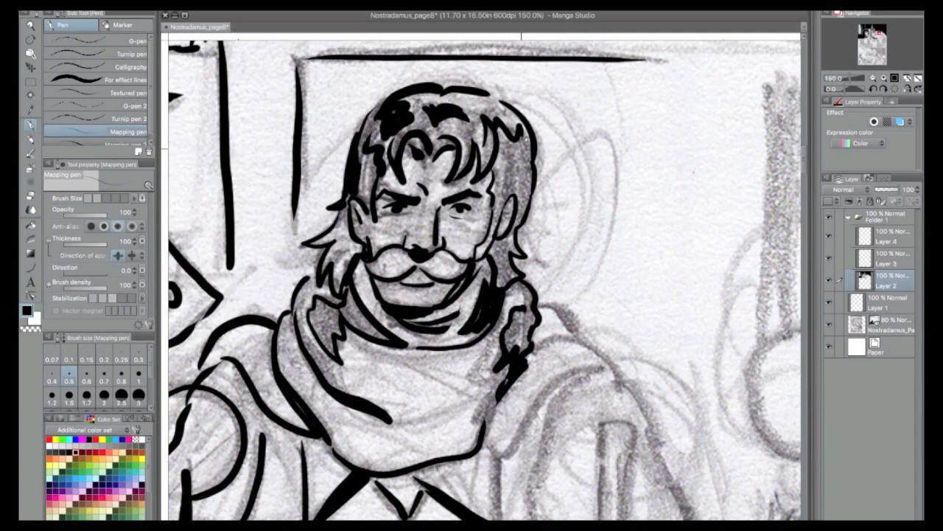
# Refine the lines of the figure's right ear and cheek edge.
pyautogui.hotkey('ctrl', '-')
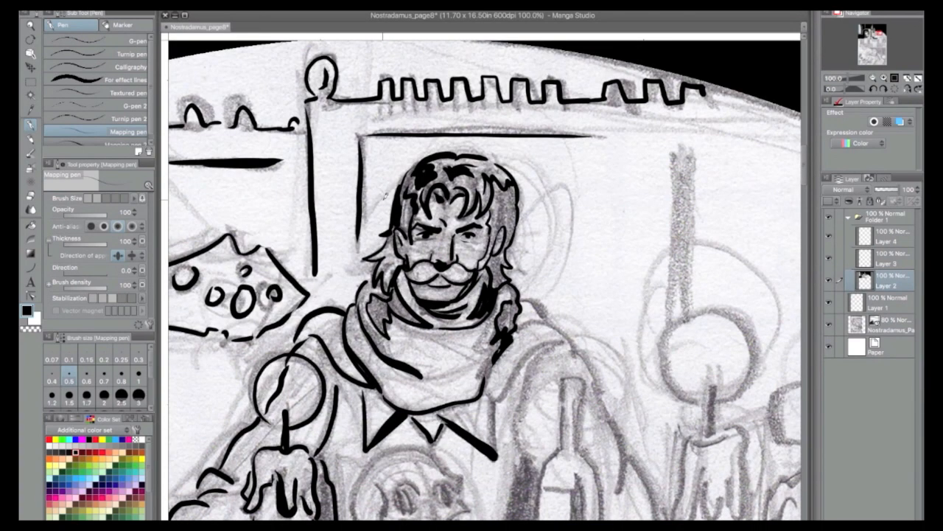
pyautogui.hotkey('ctrl', '+')
pyautogui.moveTo(488, 189)
pyautogui.mouseDown()
pyautogui.moveTo(505, 219)
pyautogui.moveTo(493, 247)
pyautogui.mouseUp()
pyautogui.hotkey('ctrl', 'z')
pyautogui.moveTo(489, 210); pyautogui.dragTo(479, 244)
pyautogui.moveTo(497, 223); pyautogui.dragTo(490, 245)
# Erase the hair's right outer contour with the transparent colour and redraw it in black closer to the head.
pyautogui.press('c')
pyautogui.moveTo(371, 208)
pyautogui.mouseDown()
pyautogui.moveTo(375, 225)
pyautogui.moveTo(369, 197)
pyautogui.mouseUp()
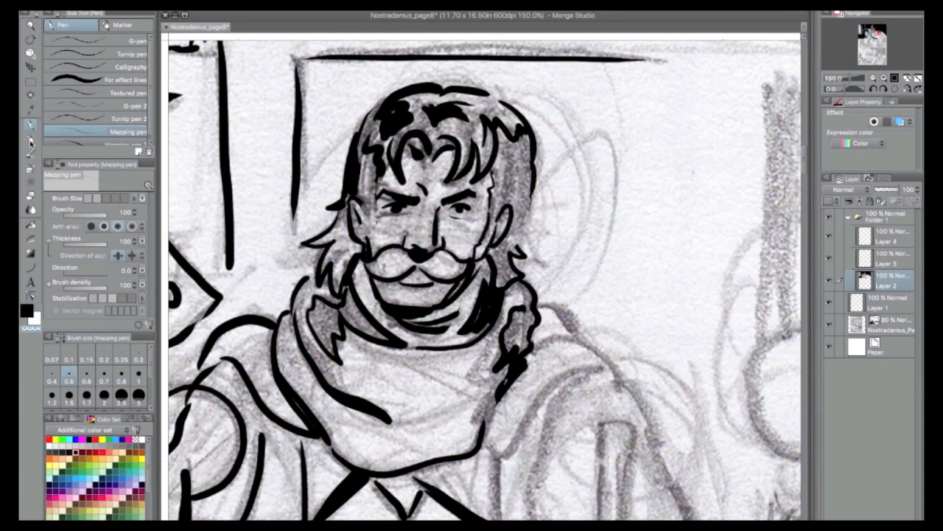
pyautogui.moveTo(507, 109)
pyautogui.mouseDown()
pyautogui.moveTo(533, 151)
pyautogui.moveTo(530, 213)
pyautogui.mouseUp()
pyautogui.press('c')
pyautogui.moveTo(505, 104); pyautogui.dragTo(519, 132)
pyautogui.moveTo(520, 132); pyautogui.dragTo(536, 245)
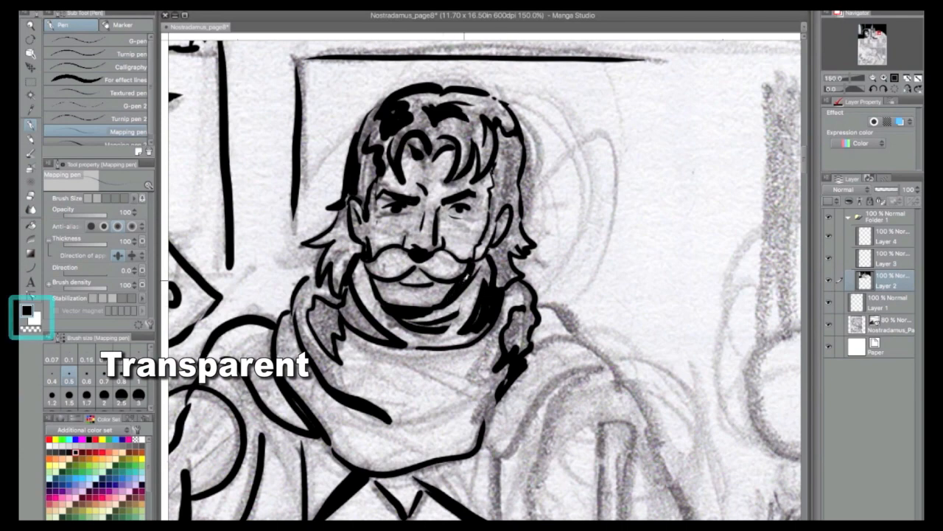
# Fill the enclosed hair areas around the figure's face and neck with black, using the Fill tool referring to all layers.
pyautogui.press('c')
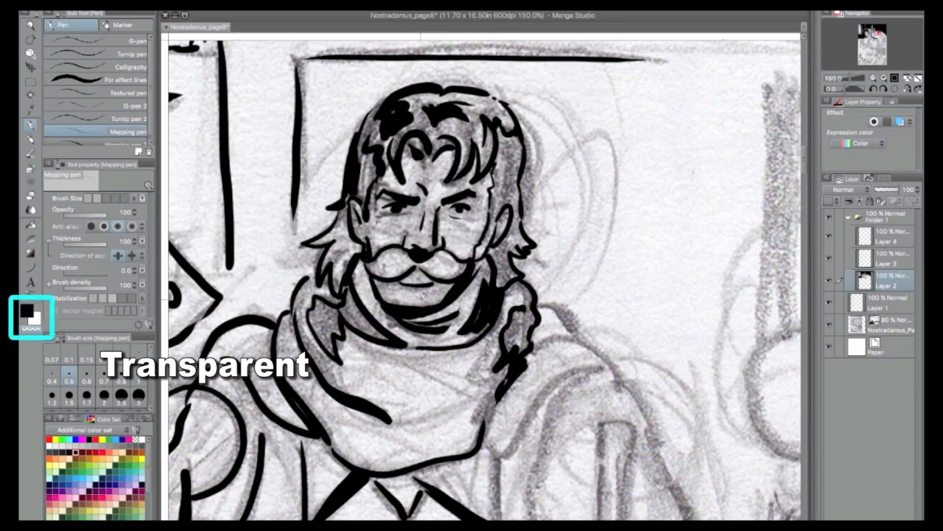
pyautogui.click(874, 78)
pyautogui.click(874, 78)
pyautogui.click(874, 78)
pyautogui.click(863, 78)
pyautogui.click(875, 78)
pyautogui.press('g')
pyautogui.click(389, 257)
pyautogui.hotkey('ctrl', 'z')
pyautogui.press('c')
pyautogui.click(377, 308)
pyautogui.click(387, 308)
pyautogui.click(382, 276)
pyautogui.click(401, 220)
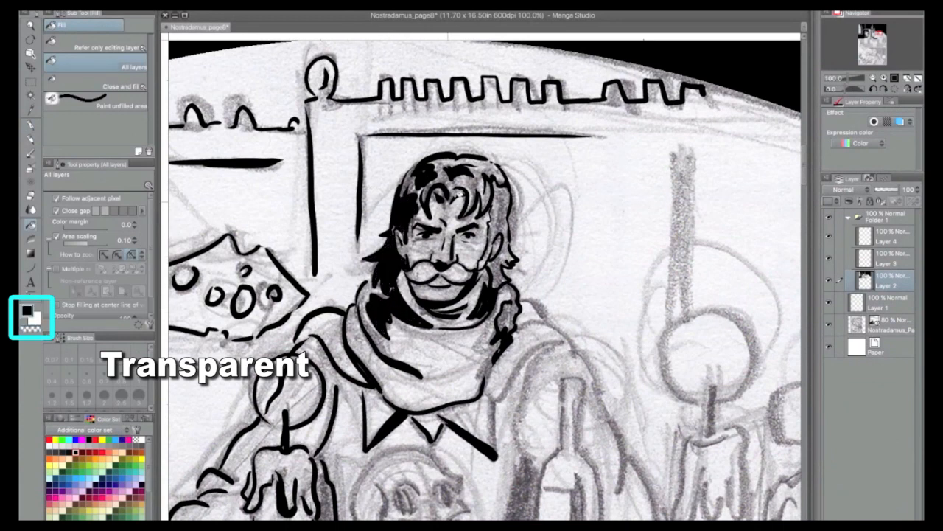
# Ink the scarf's right edge and the right shoulder folds with the Mapping pen.
pyautogui.press('p')
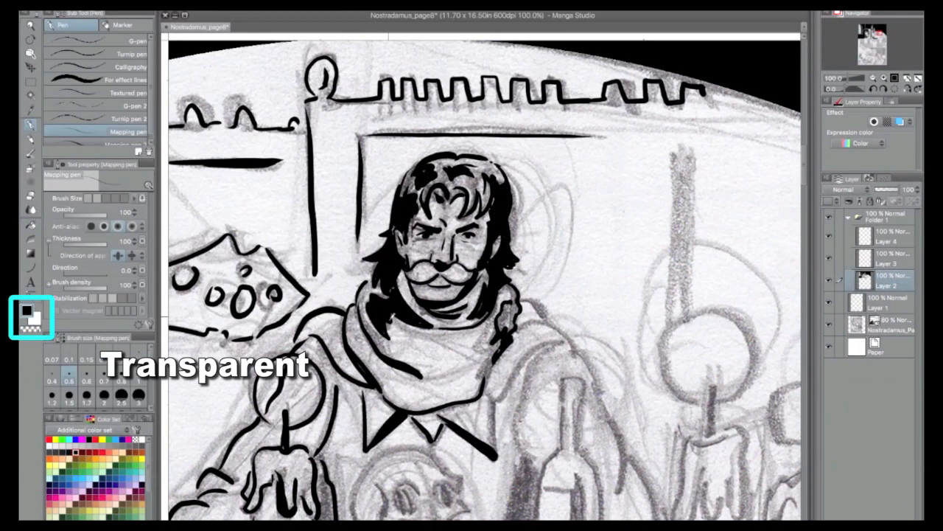
pyautogui.moveTo(483, 376); pyautogui.dragTo(503, 361)
pyautogui.moveTo(483, 399)
pyautogui.mouseDown()
pyautogui.moveTo(546, 340)
pyautogui.moveTo(567, 333)
pyautogui.mouseUp()
pyautogui.moveTo(523, 319)
pyautogui.mouseDown()
pyautogui.moveTo(565, 323)
pyautogui.moveTo(577, 335)
pyautogui.mouseUp()
pyautogui.moveTo(520, 299); pyautogui.dragTo(560, 320)
pyautogui.moveTo(338, 303); pyautogui.dragTo(355, 300)
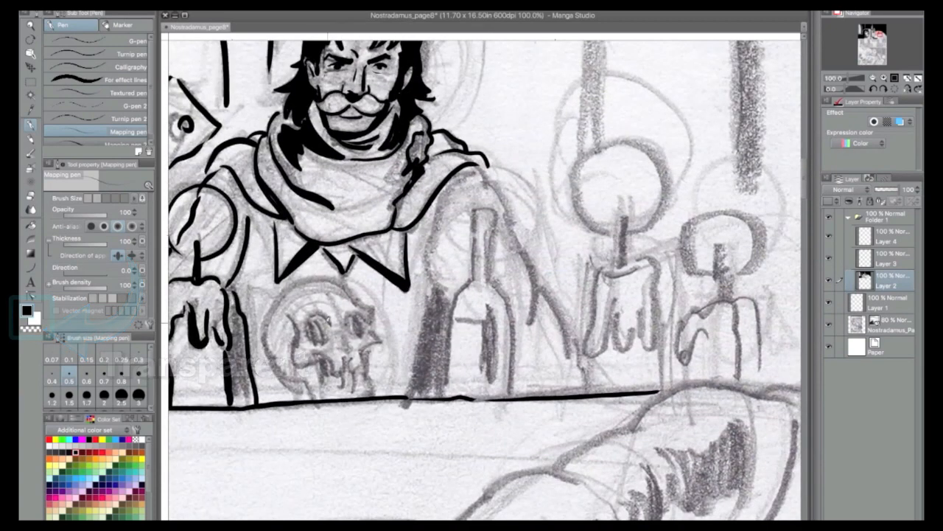
# Start the skull's left eye socket and ink the dark strip beside the candle and the right sleeve line.
pyautogui.moveTo(307, 325); pyautogui.dragTo(328, 323)
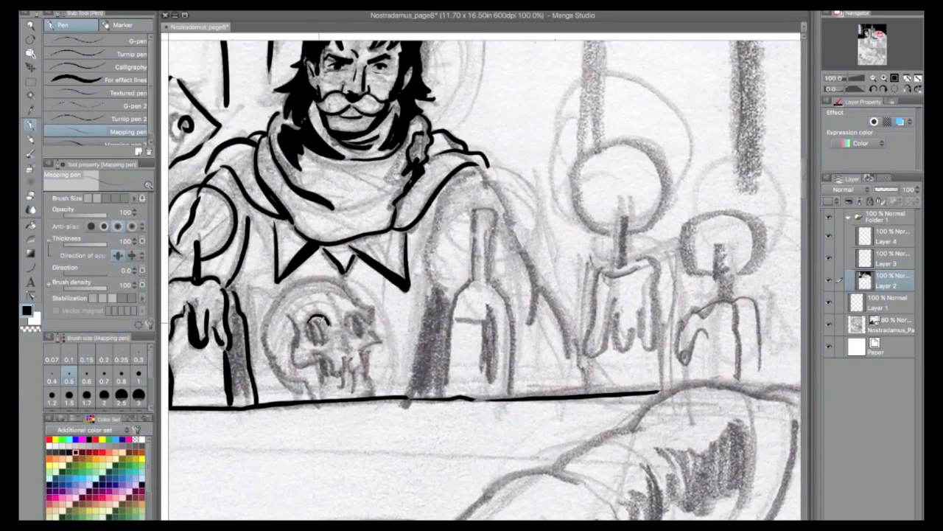
pyautogui.moveTo(232, 292); pyautogui.dragTo(246, 405)
pyautogui.moveTo(445, 183); pyautogui.dragTo(427, 398)
# Ink the skull's eye sockets, cranium outline, jaw, teeth and surface creases.
pyautogui.moveTo(317, 319)
pyautogui.mouseDown()
pyautogui.moveTo(312, 339)
pyautogui.moveTo(354, 347)
pyautogui.mouseUp()
pyautogui.moveTo(314, 320); pyautogui.dragTo(318, 337)
pyautogui.moveTo(366, 304)
pyautogui.mouseDown()
pyautogui.moveTo(375, 328)
pyautogui.moveTo(359, 334)
pyautogui.moveTo(379, 341)
pyautogui.moveTo(361, 355)
pyautogui.moveTo(373, 370)
pyautogui.moveTo(368, 397)
pyautogui.mouseUp()
pyautogui.moveTo(296, 343)
pyautogui.mouseDown()
pyautogui.moveTo(321, 355)
pyautogui.moveTo(329, 387)
pyautogui.moveTo(329, 376)
pyautogui.moveTo(285, 354)
pyautogui.moveTo(298, 392)
pyautogui.mouseUp()
pyautogui.moveTo(297, 339); pyautogui.dragTo(267, 375)
pyautogui.moveTo(288, 345); pyautogui.dragTo(268, 371)
pyautogui.moveTo(275, 323); pyautogui.dragTo(266, 347)
pyautogui.moveTo(286, 324); pyautogui.dragTo(273, 347)
pyautogui.moveTo(286, 315)
pyautogui.mouseDown()
pyautogui.moveTo(296, 343)
pyautogui.moveTo(286, 294)
pyautogui.moveTo(344, 286)
pyautogui.mouseUp()
pyautogui.moveTo(336, 371); pyautogui.dragTo(334, 386)
pyautogui.moveTo(345, 369); pyautogui.dragTo(347, 388)
# Ink the bottle's neck and adjoining sleeve edge, and fill the sleeve shadow, the skull's jaw gap and the right hair lock with black.
pyautogui.moveTo(474, 209)
pyautogui.mouseDown()
pyautogui.moveTo(500, 215)
pyautogui.moveTo(455, 344)
pyautogui.moveTo(453, 398)
pyautogui.mouseUp()
pyautogui.moveTo(452, 287); pyautogui.dragTo(442, 316)
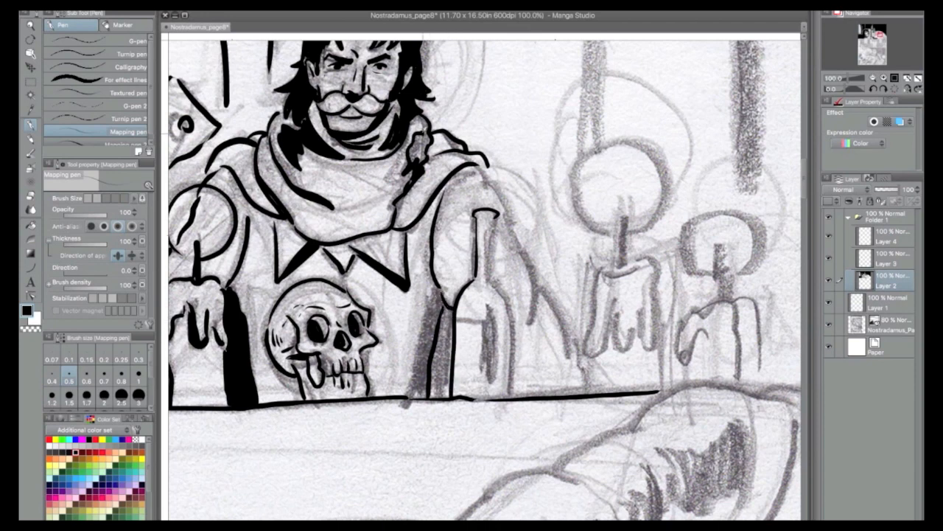
pyautogui.press('g')
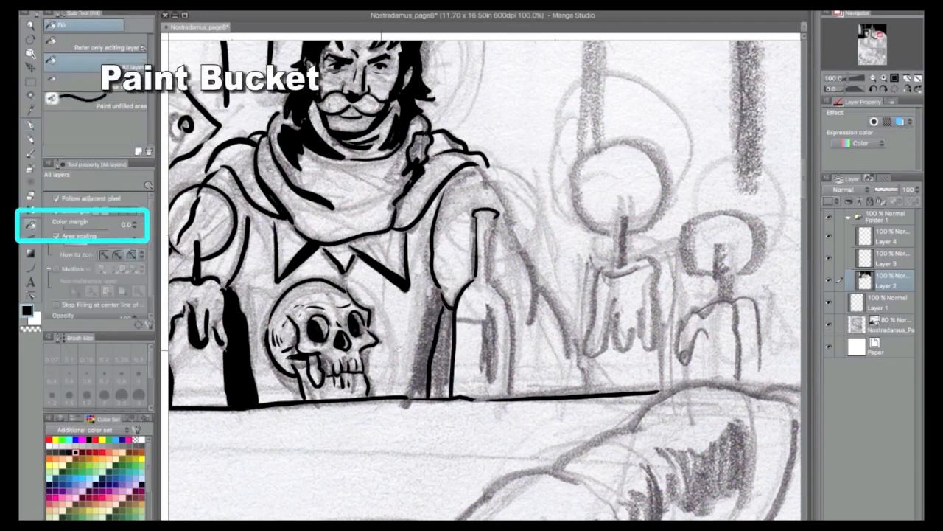
pyautogui.click(438, 347)
pyautogui.click(316, 368)
pyautogui.click(416, 149)
# Ink the black shadow on the figure's cuff beside the left candle with the Mapping pen.
pyautogui.press('p')
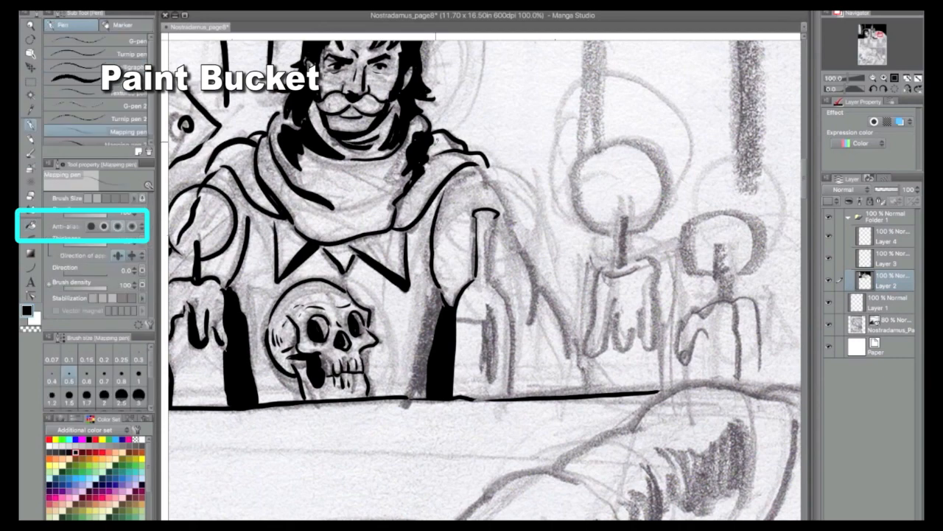
pyautogui.moveTo(454, 178); pyautogui.dragTo(600, 182)
pyautogui.moveTo(231, 379); pyautogui.dragTo(255, 389)
pyautogui.click(874, 79)
pyautogui.click(874, 78)
pyautogui.click(874, 78)
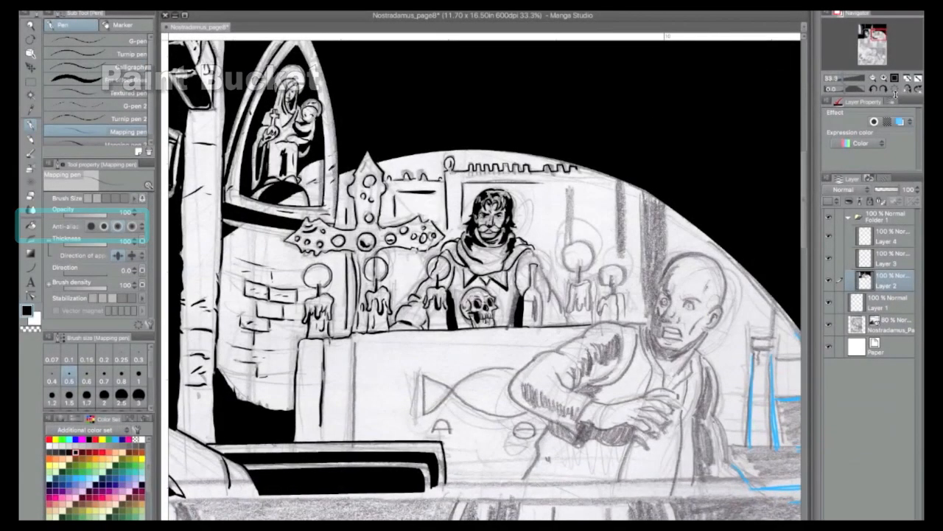
pyautogui.click(884, 78)
pyautogui.click(884, 78)
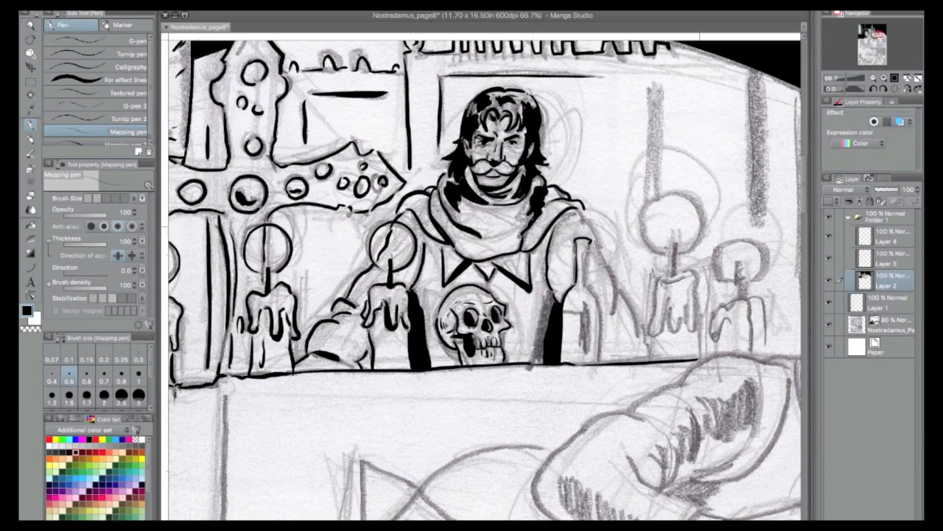
# Ink the bottle's outline, label edges and dark inner shadow beside the skull.
pyautogui.moveTo(589, 255)
pyautogui.mouseDown()
pyautogui.moveTo(598, 354)
pyautogui.moveTo(589, 264)
pyautogui.moveTo(583, 289)
pyautogui.mouseUp()
pyautogui.moveTo(585, 299); pyautogui.dragTo(590, 362)
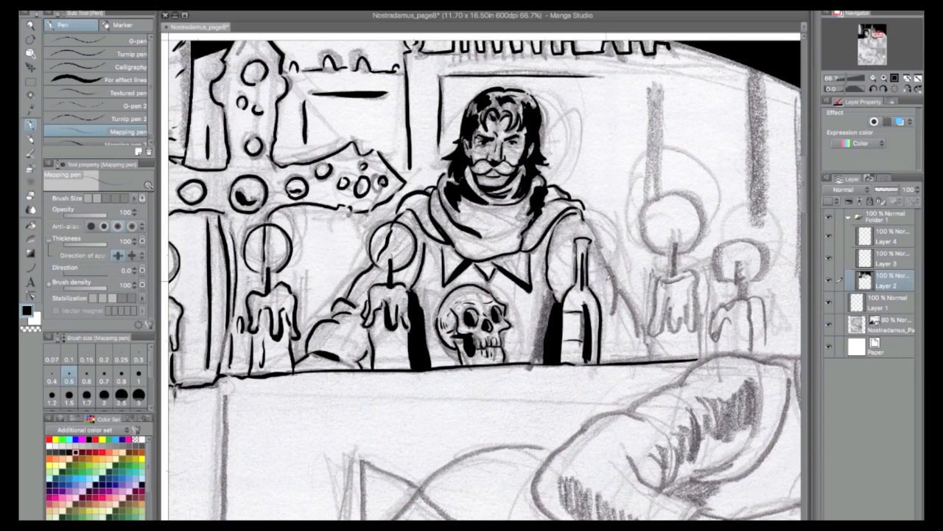
pyautogui.click(31, 226)
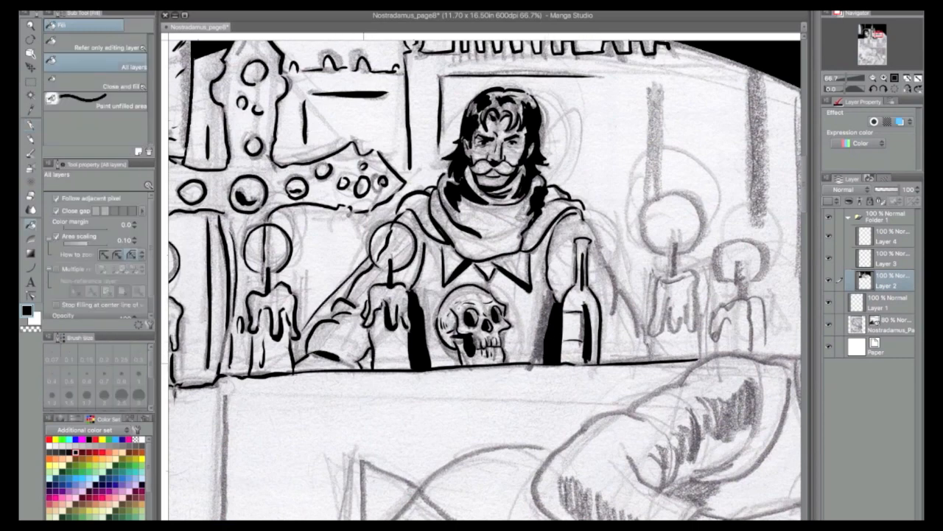
pyautogui.click(874, 78)
pyautogui.click(873, 77)
pyautogui.click(874, 78)
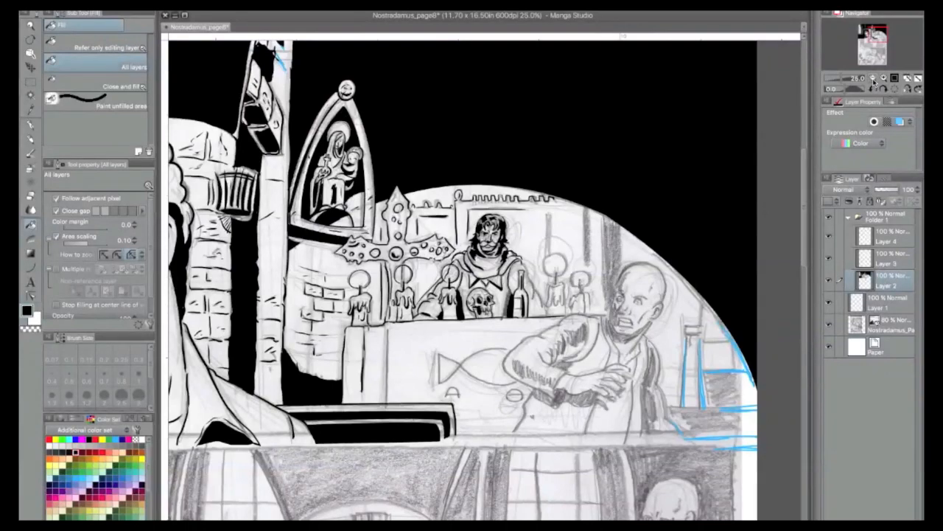
pyautogui.click(873, 77)
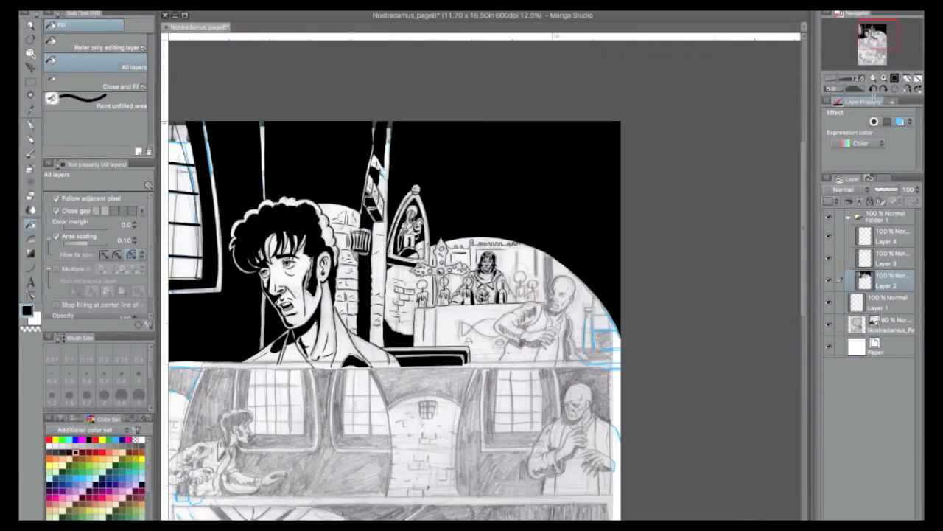
# Ink the narrow dark wall strip, halo and wick of the candle beside the bottle with the Mapping pen.
pyautogui.click(884, 77)
pyautogui.click(884, 77)
pyautogui.click(883, 78)
pyautogui.moveTo(883, 33); pyautogui.dragTo(880, 34)
pyautogui.click(31, 126)
pyautogui.moveTo(542, 172); pyautogui.dragTo(541, 251)
pyautogui.moveTo(544, 173); pyautogui.dragTo(543, 252)
pyautogui.moveTo(558, 295); pyautogui.dragTo(559, 316)
pyautogui.moveTo(557, 255); pyautogui.dragTo(554, 295)
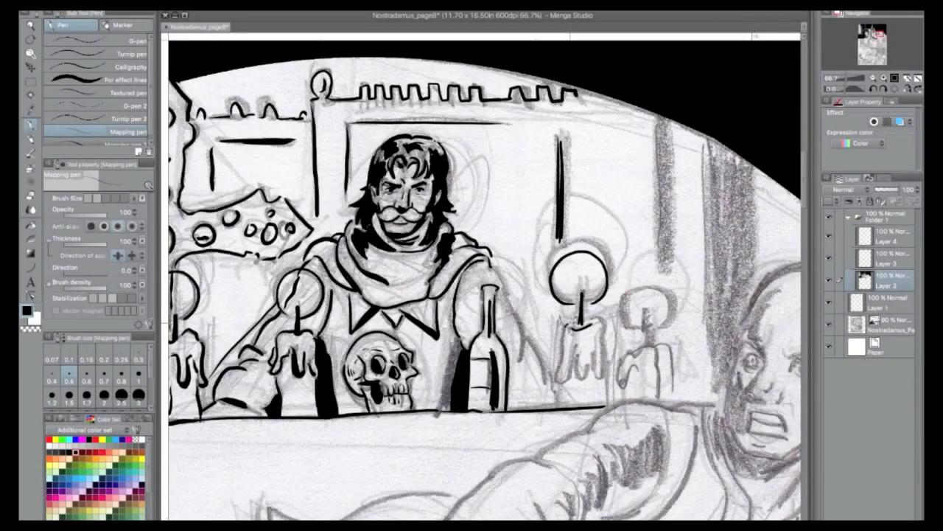
# Ink that candle's body and wax drips, and the bearded figure's sleeve edge between the bottle and the candle.
pyautogui.moveTo(569, 321)
pyautogui.mouseDown()
pyautogui.moveTo(609, 326)
pyautogui.moveTo(603, 360)
pyautogui.mouseUp()
pyautogui.moveTo(608, 360); pyautogui.dragTo(594, 380)
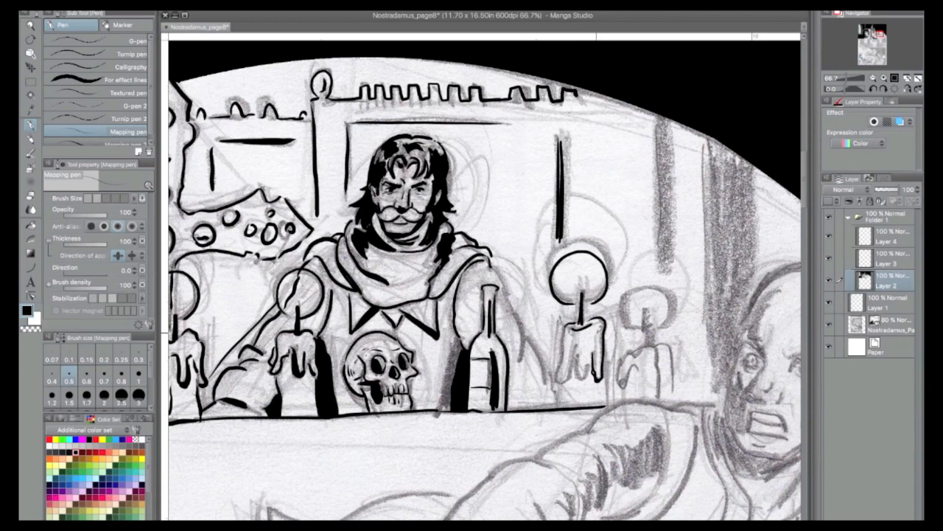
pyautogui.moveTo(491, 259)
pyautogui.mouseDown()
pyautogui.moveTo(525, 336)
pyautogui.moveTo(543, 338)
pyautogui.moveTo(547, 392)
pyautogui.mouseUp()
pyautogui.moveTo(568, 329)
pyautogui.mouseDown()
pyautogui.moveTo(558, 373)
pyautogui.moveTo(568, 384)
pyautogui.moveTo(584, 379)
pyautogui.mouseUp()
pyautogui.moveTo(610, 351)
pyautogui.mouseDown()
pyautogui.moveTo(606, 397)
pyautogui.moveTo(557, 407)
pyautogui.mouseUp()
pyautogui.moveTo(547, 377); pyautogui.dragTo(557, 391)
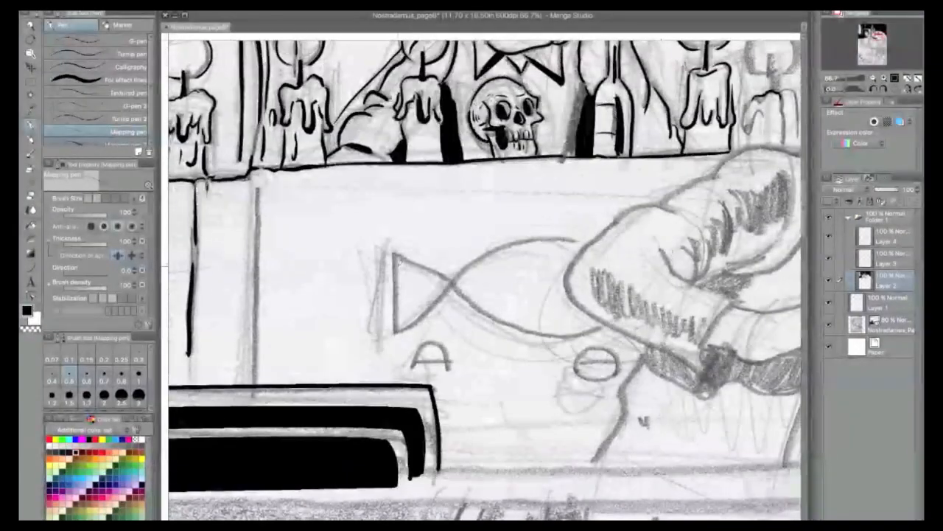
# Ink the altar front's fish emblem, vertical panel line and two arched symbols, plus the bald man's lower robe edge.
pyautogui.moveTo(395, 254)
pyautogui.mouseDown()
pyautogui.moveTo(397, 332)
pyautogui.moveTo(586, 240)
pyautogui.moveTo(439, 268)
pyautogui.moveTo(490, 317)
pyautogui.moveTo(570, 328)
pyautogui.moveTo(594, 319)
pyautogui.mouseUp()
pyautogui.moveTo(258, 186); pyautogui.dragTo(256, 367)
pyautogui.moveTo(578, 370)
pyautogui.mouseDown()
pyautogui.moveTo(609, 343)
pyautogui.moveTo(627, 373)
pyautogui.mouseUp()
pyautogui.moveTo(414, 360)
pyautogui.mouseDown()
pyautogui.moveTo(454, 368)
pyautogui.moveTo(437, 361)
pyautogui.mouseUp()
pyautogui.moveTo(645, 348); pyautogui.dragTo(586, 475)
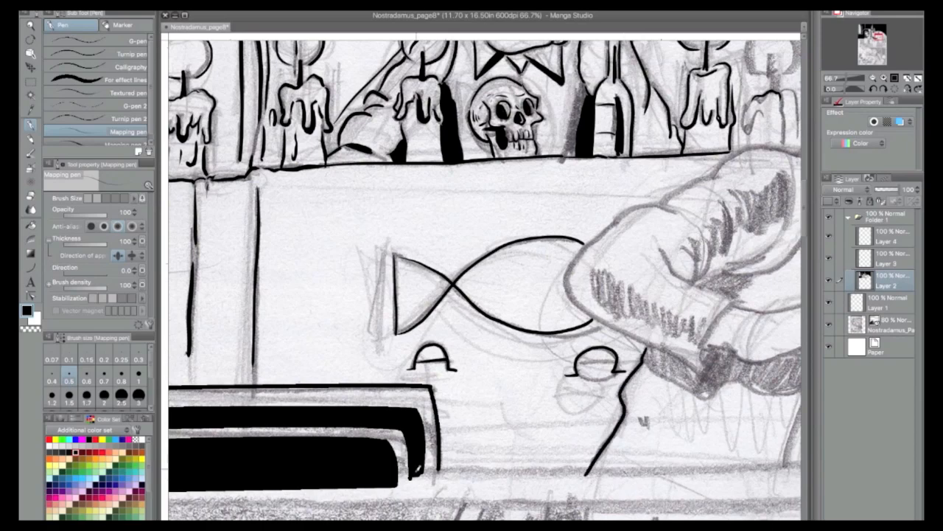
pyautogui.moveTo(417, 481); pyautogui.dragTo(427, 439)
# Set the brush size to 1 and ink the outline of the bald man's shoulder, upper sleeve and elbow.
pyautogui.moveTo(565, 204); pyautogui.dragTo(295, 303)
pyautogui.moveTo(447, 274)
pyautogui.mouseDown()
pyautogui.moveTo(510, 251)
pyautogui.moveTo(542, 257)
pyautogui.moveTo(448, 272)
pyautogui.moveTo(509, 249)
pyautogui.moveTo(526, 256)
pyautogui.mouseUp()
pyautogui.hotkey('ctrl', 'z')
pyautogui.hotkey('ctrl', 'z')
pyautogui.click(138, 374)
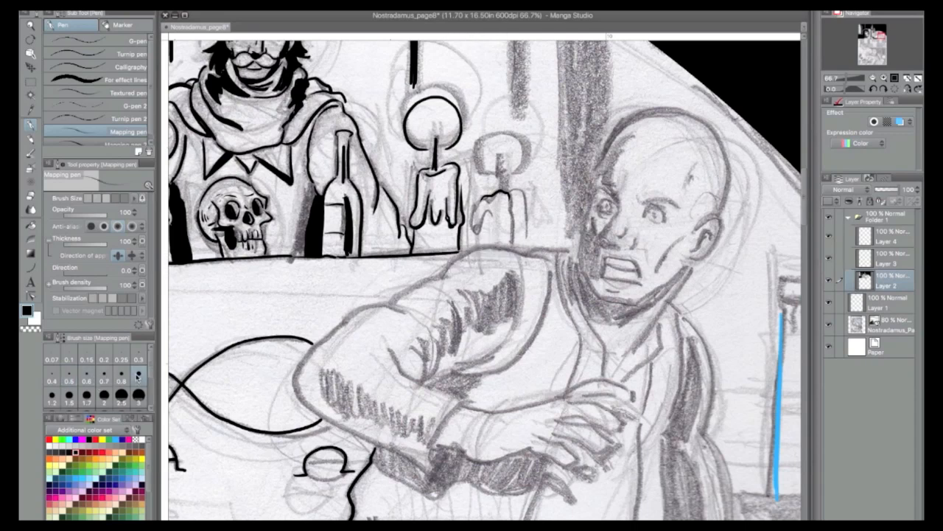
pyautogui.moveTo(447, 272)
pyautogui.mouseDown()
pyautogui.moveTo(489, 245)
pyautogui.moveTo(544, 257)
pyautogui.moveTo(535, 244)
pyautogui.moveTo(574, 250)
pyautogui.mouseUp()
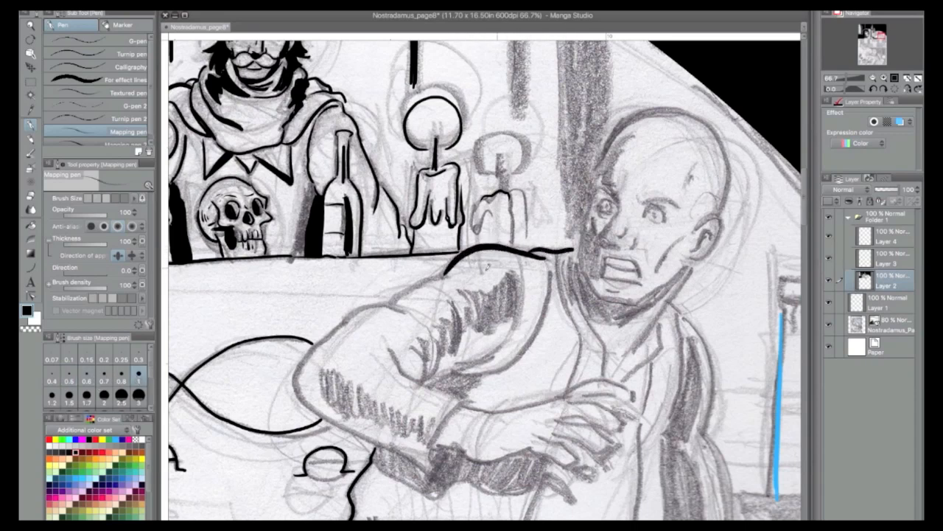
pyautogui.moveTo(417, 283); pyautogui.dragTo(463, 278)
pyautogui.moveTo(350, 319); pyautogui.dragTo(412, 309)
pyautogui.moveTo(307, 354); pyautogui.dragTo(365, 307)
# Ink the fold lines and jagged shadow shapes on the bald man's upper sleeve.
pyautogui.moveTo(391, 349)
pyautogui.mouseDown()
pyautogui.moveTo(401, 377)
pyautogui.moveTo(427, 361)
pyautogui.mouseUp()
pyautogui.moveTo(424, 377)
pyautogui.mouseDown()
pyautogui.moveTo(438, 353)
pyautogui.moveTo(486, 361)
pyautogui.mouseUp()
pyautogui.moveTo(456, 370)
pyautogui.mouseDown()
pyautogui.moveTo(492, 367)
pyautogui.moveTo(531, 252)
pyautogui.moveTo(572, 249)
pyautogui.moveTo(555, 318)
pyautogui.moveTo(568, 391)
pyautogui.mouseUp()
pyautogui.moveTo(447, 336)
pyautogui.mouseDown()
pyautogui.moveTo(434, 353)
pyautogui.moveTo(451, 295)
pyautogui.moveTo(462, 354)
pyautogui.moveTo(439, 357)
pyautogui.mouseUp()
pyautogui.moveTo(471, 324)
pyautogui.mouseDown()
pyautogui.moveTo(464, 289)
pyautogui.moveTo(513, 265)
pyautogui.moveTo(505, 325)
pyautogui.moveTo(469, 330)
pyautogui.mouseUp()
# Ink the halo, wick and wax outline of the small candle behind the bald man's shoulder.
pyautogui.moveTo(490, 197); pyautogui.dragTo(475, 233)
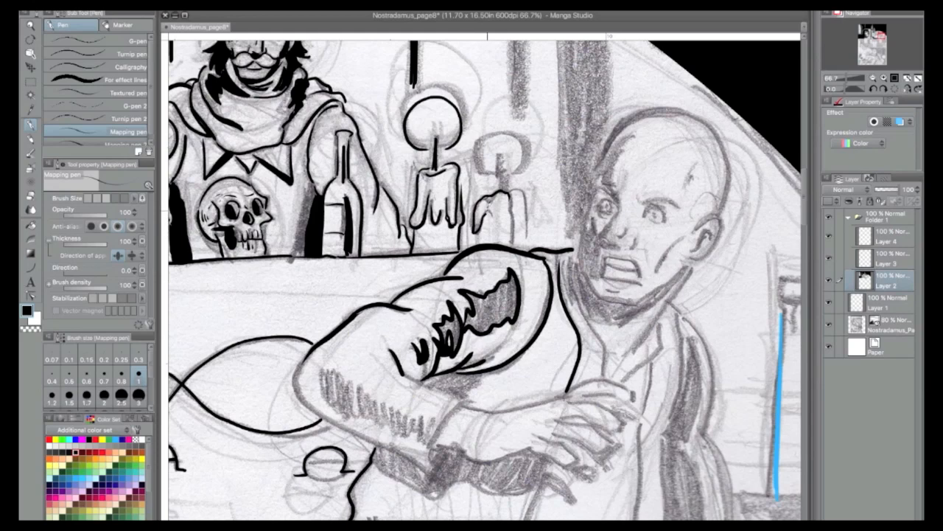
pyautogui.hotkey('ctrl', 'z')
pyautogui.hotkey('ctrl', 'z')
pyautogui.moveTo(484, 198)
pyautogui.mouseDown()
pyautogui.moveTo(474, 224)
pyautogui.moveTo(487, 213)
pyautogui.mouseUp()
pyautogui.moveTo(480, 224)
pyautogui.mouseDown()
pyautogui.moveTo(478, 244)
pyautogui.moveTo(509, 206)
pyautogui.moveTo(515, 246)
pyautogui.moveTo(501, 297)
pyautogui.mouseUp()
pyautogui.moveTo(494, 243)
pyautogui.mouseDown()
pyautogui.moveTo(499, 267)
pyautogui.moveTo(510, 226)
pyautogui.moveTo(504, 256)
pyautogui.mouseUp()
pyautogui.click(139, 397)
pyautogui.moveTo(508, 61); pyautogui.dragTo(512, 190)
pyautogui.moveTo(512, 157); pyautogui.dragTo(501, 237)
pyautogui.moveTo(497, 115)
pyautogui.mouseDown()
pyautogui.moveTo(497, 252)
pyautogui.moveTo(497, 163)
pyautogui.moveTo(501, 277)
pyautogui.moveTo(510, 286)
pyautogui.mouseUp()
pyautogui.hotkey('ctrl', 'z')
pyautogui.hotkey('ctrl', 'z')
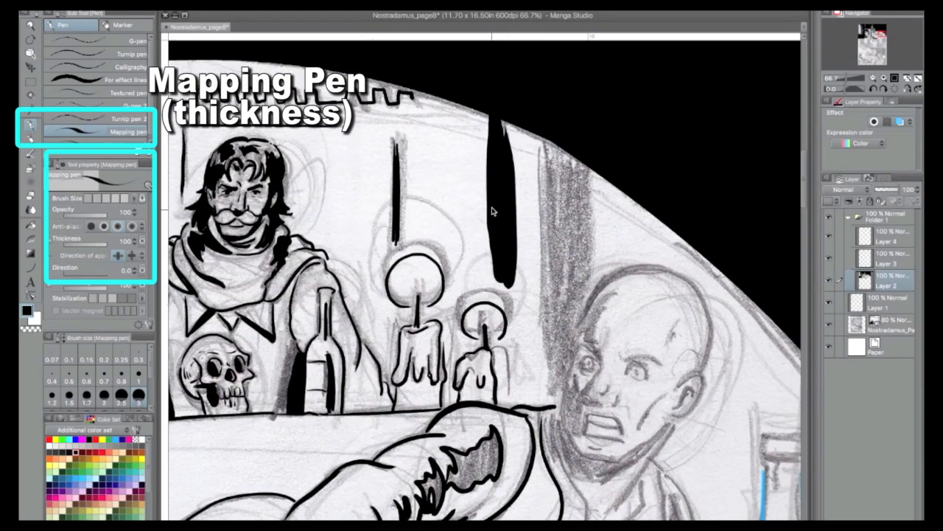
pyautogui.hotkey('ctrl', 'z')
pyautogui.hotkey('ctrl', 'z')
pyautogui.hotkey('ctrl', 'z')
# Ink the broad black wall strip, both edges of the dark column and the back contour of the bald man's face and head.
pyautogui.moveTo(496, 116)
pyautogui.mouseDown()
pyautogui.moveTo(502, 264)
pyautogui.moveTo(509, 112)
pyautogui.moveTo(515, 284)
pyautogui.mouseUp()
pyautogui.moveTo(542, 137)
pyautogui.mouseDown()
pyautogui.moveTo(550, 391)
pyautogui.moveTo(553, 404)
pyautogui.moveTo(567, 406)
pyautogui.moveTo(567, 431)
pyautogui.mouseUp()
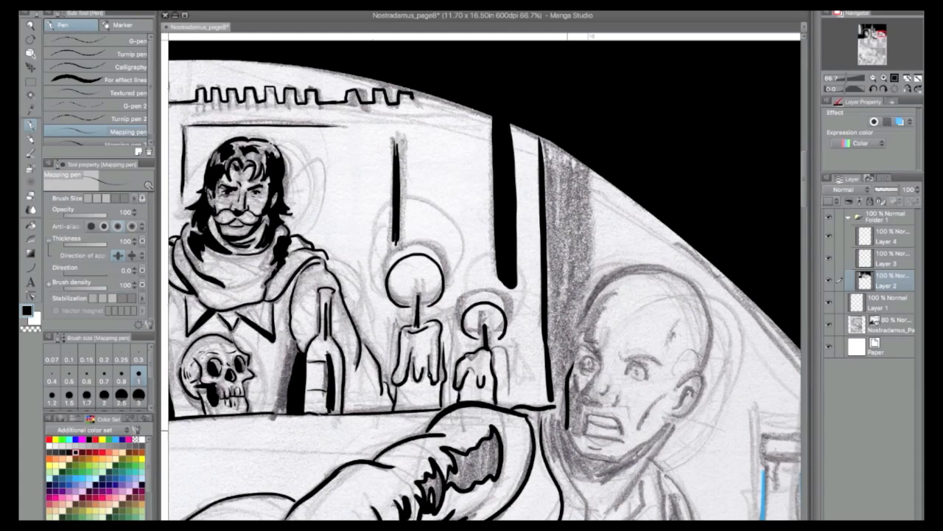
pyautogui.moveTo(565, 370); pyautogui.dragTo(555, 404)
pyautogui.moveTo(579, 348)
pyautogui.mouseDown()
pyautogui.moveTo(599, 293)
pyautogui.moveTo(660, 271)
pyautogui.mouseUp()
pyautogui.moveTo(592, 169); pyautogui.dragTo(588, 305)
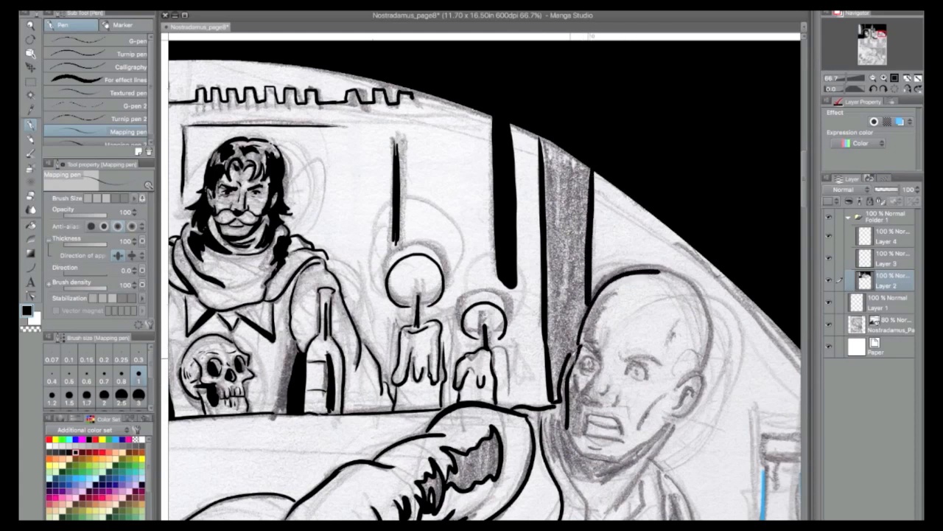
pyautogui.moveTo(575, 414)
pyautogui.mouseDown()
pyautogui.moveTo(564, 383)
pyautogui.moveTo(594, 302)
pyautogui.mouseUp()
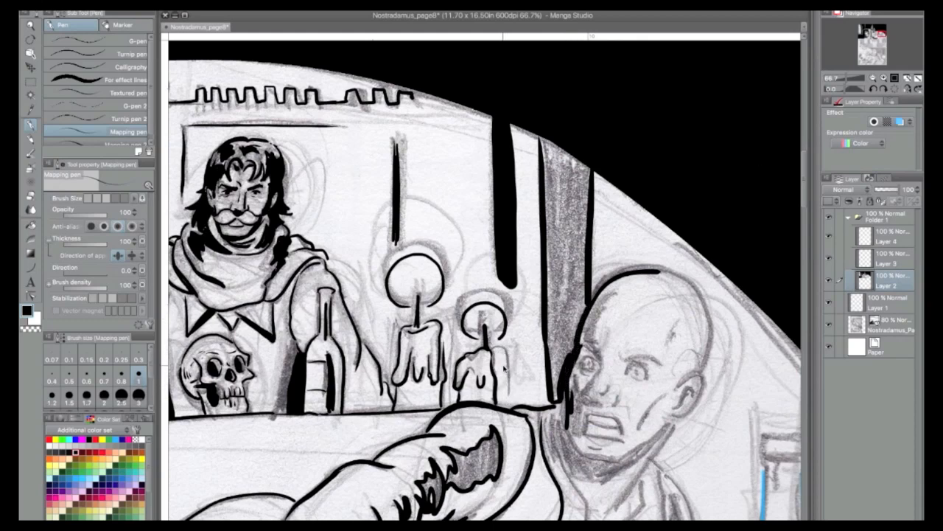
# Set the brush size to 0.4 and add fine wax drip lines to the two candles beside the bottle.
pyautogui.click(51, 375)
pyautogui.moveTo(508, 362)
pyautogui.mouseDown()
pyautogui.moveTo(508, 399)
pyautogui.moveTo(500, 373)
pyautogui.mouseUp()
pyautogui.moveTo(479, 378)
pyautogui.mouseDown()
pyautogui.moveTo(470, 357)
pyautogui.moveTo(481, 344)
pyautogui.mouseUp()
pyautogui.moveTo(430, 350); pyautogui.dragTo(432, 381)
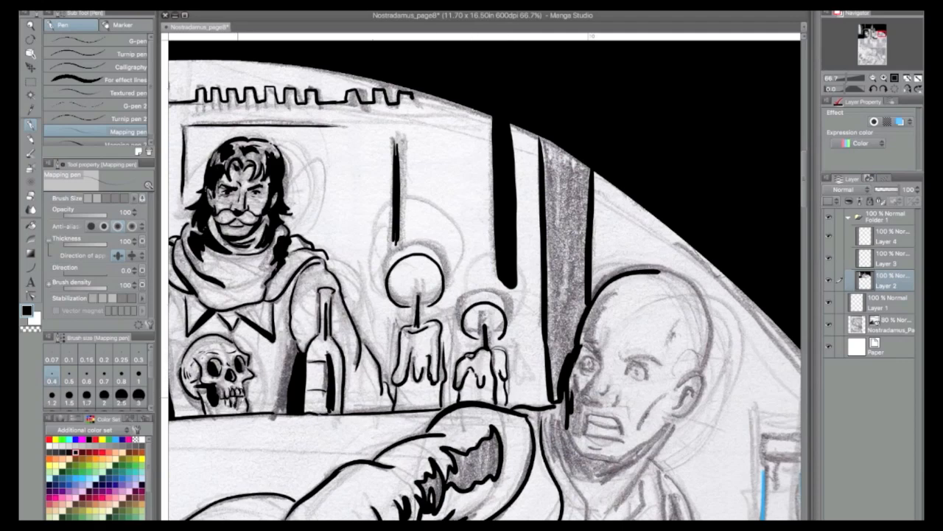
# Fill the column behind the bald man's head with black.
pyautogui.click(873, 78)
pyautogui.click(873, 78)
pyautogui.click(873, 79)
pyautogui.click(873, 79)
pyautogui.click(874, 78)
pyautogui.click(31, 225)
pyautogui.click(501, 282)
# Fill the bald man's upper sleeve shadow with black and return to the Mapping pen at brush size 1.
pyautogui.click(883, 78)
pyautogui.click(884, 78)
pyautogui.click(884, 78)
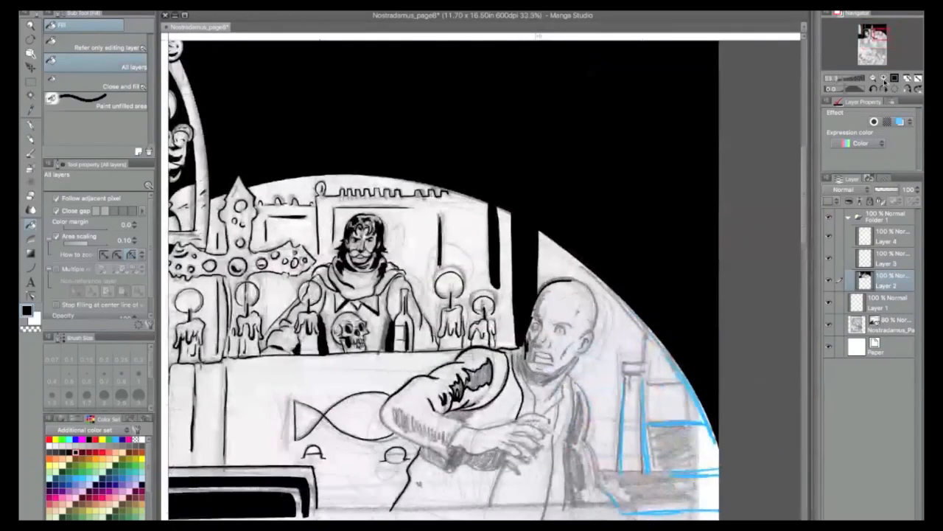
pyautogui.click(884, 78)
pyautogui.moveTo(884, 43); pyautogui.dragTo(883, 37)
pyautogui.press('p')
pyautogui.click(137, 378)
pyautogui.moveTo(488, 170); pyautogui.dragTo(606, 190)
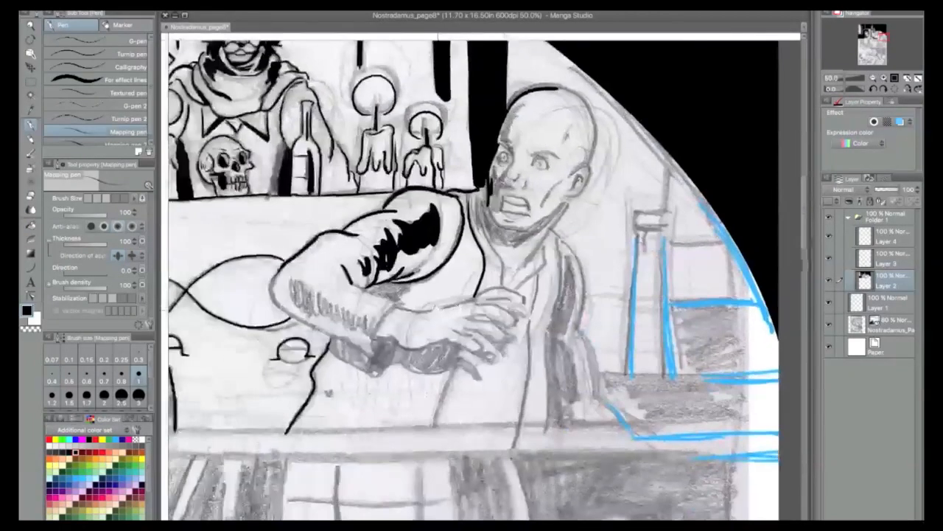
# Ink the heavy tapering line from the bald man's jaw down the side of his neck.
pyautogui.click(883, 79)
pyautogui.moveTo(557, 238)
pyautogui.mouseDown()
pyautogui.moveTo(541, 261)
pyautogui.moveTo(555, 236)
pyautogui.mouseUp()
pyautogui.moveTo(597, 177); pyautogui.dragTo(534, 263)
pyautogui.moveTo(500, 193); pyautogui.dragTo(546, 209)
# Set the brush size to 0.8, ink the bald man's jaw and neck shadow contours and shirt opening, and clean up the edges.
pyautogui.click(85, 379)
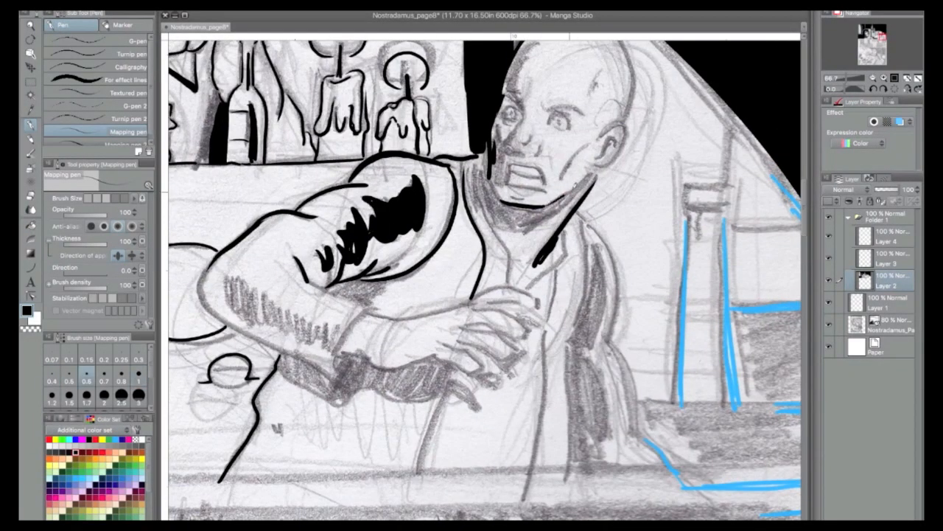
pyautogui.moveTo(491, 182); pyautogui.dragTo(505, 201)
pyautogui.moveTo(498, 163); pyautogui.dragTo(502, 176)
pyautogui.press('c')
pyautogui.moveTo(493, 142)
pyautogui.mouseDown()
pyautogui.moveTo(517, 232)
pyautogui.moveTo(592, 178)
pyautogui.mouseUp()
pyautogui.click(27, 309)
pyautogui.moveTo(481, 160)
pyautogui.mouseDown()
pyautogui.moveTo(485, 227)
pyautogui.moveTo(508, 286)
pyautogui.mouseUp()
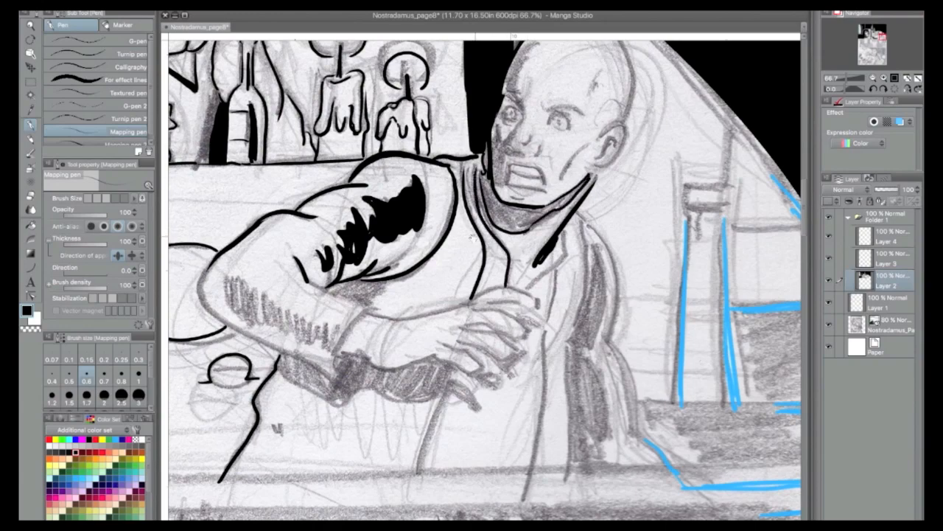
# Ink the bald man's forearm sleeve and cuff, and the jagged contour of the shadow along the forearm.
pyautogui.moveTo(401, 259); pyautogui.dragTo(531, 208)
pyautogui.moveTo(447, 228); pyautogui.dragTo(514, 251)
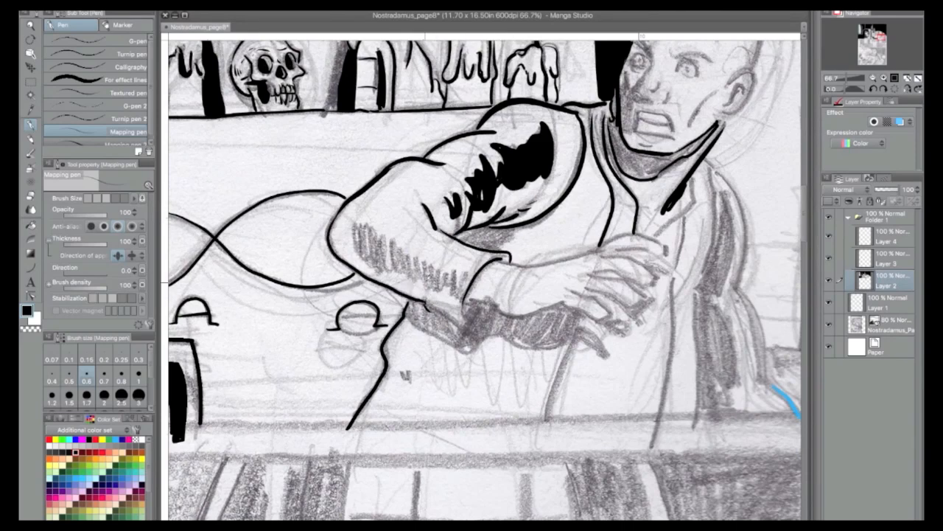
pyautogui.moveTo(435, 307)
pyautogui.mouseDown()
pyautogui.moveTo(472, 330)
pyautogui.moveTo(492, 300)
pyautogui.mouseUp()
pyautogui.moveTo(357, 218); pyautogui.dragTo(355, 252)
pyautogui.click(31, 328)
pyautogui.click(28, 311)
pyautogui.moveTo(371, 231)
pyautogui.mouseDown()
pyautogui.moveTo(463, 294)
pyautogui.moveTo(509, 313)
pyautogui.moveTo(581, 287)
pyautogui.moveTo(614, 315)
pyautogui.mouseUp()
# Ink the lower edge of the bald man's hand, its lowest finger and the shadow contour beneath the forearm.
pyautogui.moveTo(564, 293); pyautogui.dragTo(591, 306)
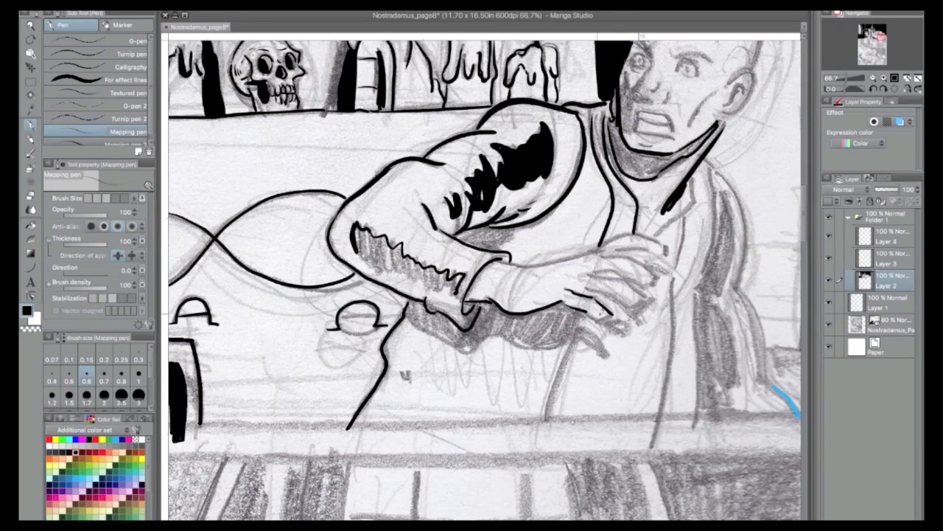
pyautogui.hotkey('ctrl', 'z')
pyautogui.hotkey('ctrl', 'z')
pyautogui.click(885, 78)
pyautogui.moveTo(648, 300); pyautogui.dragTo(674, 324)
pyautogui.moveTo(603, 307)
pyautogui.mouseDown()
pyautogui.moveTo(653, 334)
pyautogui.moveTo(677, 326)
pyautogui.moveTo(670, 384)
pyautogui.mouseUp()
pyautogui.moveTo(368, 317)
pyautogui.mouseDown()
pyautogui.moveTo(405, 354)
pyautogui.moveTo(593, 373)
pyautogui.moveTo(621, 360)
pyautogui.moveTo(670, 389)
pyautogui.mouseUp()
# Ink the middle fingers and fingernails of the bald man's hand.
pyautogui.moveTo(628, 333)
pyautogui.mouseDown()
pyautogui.moveTo(678, 357)
pyautogui.moveTo(705, 348)
pyautogui.mouseUp()
pyautogui.moveTo(650, 318); pyautogui.dragTo(662, 324)
pyautogui.moveTo(639, 284); pyautogui.dragTo(675, 298)
pyautogui.moveTo(625, 263)
pyautogui.mouseDown()
pyautogui.moveTo(694, 275)
pyautogui.moveTo(726, 307)
pyautogui.mouseUp()
pyautogui.moveTo(673, 295)
pyautogui.mouseDown()
pyautogui.moveTo(725, 318)
pyautogui.moveTo(706, 346)
pyautogui.mouseUp()
pyautogui.moveTo(657, 300); pyautogui.dragTo(726, 333)
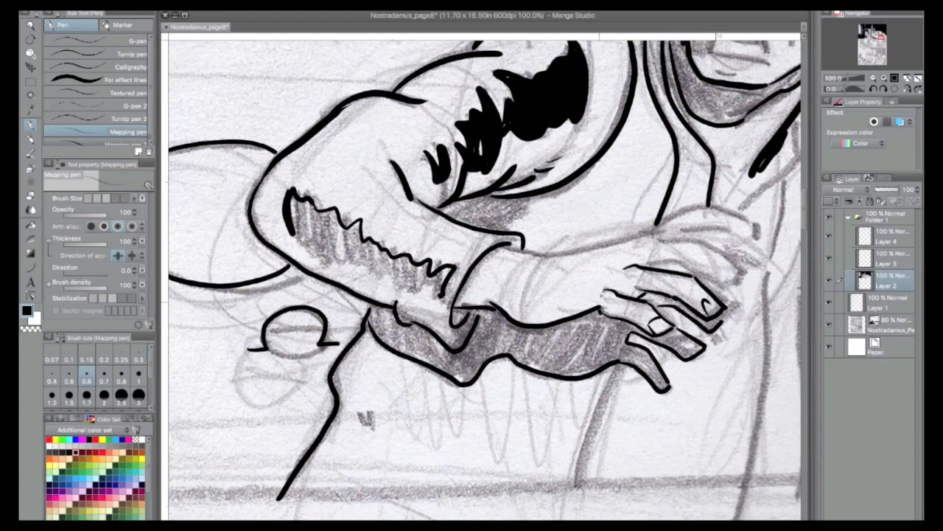
# Ink the top edge of the wrist and hand, the shadow under the upper arm and the lower contour of the forearm shadow.
pyautogui.moveTo(575, 251); pyautogui.dragTo(401, 322)
pyautogui.moveTo(331, 319)
pyautogui.mouseDown()
pyautogui.moveTo(389, 323)
pyautogui.moveTo(459, 311)
pyautogui.mouseUp()
pyautogui.hotkey('ctrl', 'z')
pyautogui.moveTo(360, 323)
pyautogui.mouseDown()
pyautogui.moveTo(466, 304)
pyautogui.moveTo(509, 281)
pyautogui.moveTo(579, 289)
pyautogui.mouseUp()
pyautogui.moveTo(502, 307)
pyautogui.mouseDown()
pyautogui.moveTo(580, 298)
pyautogui.moveTo(577, 287)
pyautogui.mouseUp()
pyautogui.moveTo(592, 232); pyautogui.dragTo(578, 248)
pyautogui.moveTo(313, 264)
pyautogui.mouseDown()
pyautogui.moveTo(347, 267)
pyautogui.moveTo(329, 297)
pyautogui.moveTo(431, 288)
pyautogui.mouseUp()
pyautogui.moveTo(222, 292); pyautogui.dragTo(390, 368)
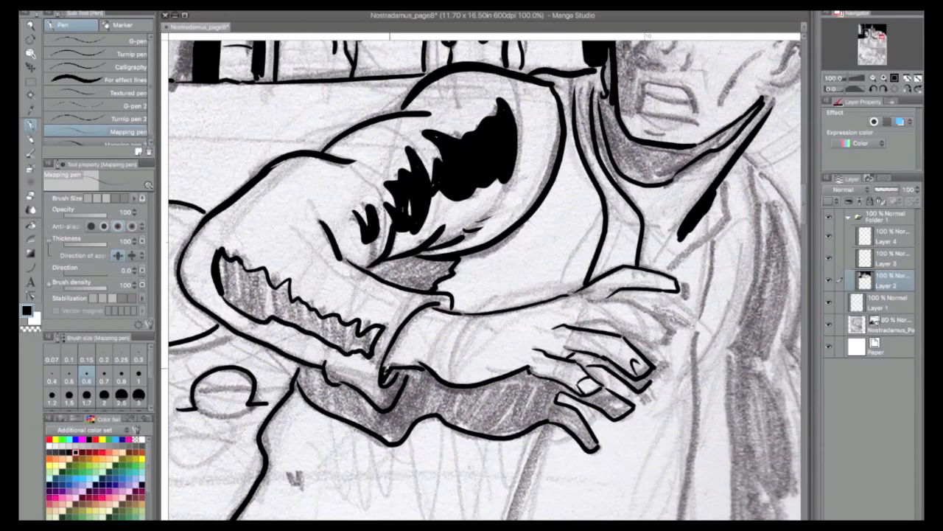
# Ink the hand's upper fingers and the pointed collar flap below the bald man's neck.
pyautogui.moveTo(578, 326); pyautogui.dragTo(610, 320)
pyautogui.moveTo(590, 301)
pyautogui.mouseDown()
pyautogui.moveTo(625, 299)
pyautogui.moveTo(671, 325)
pyautogui.mouseUp()
pyautogui.moveTo(611, 320); pyautogui.dragTo(671, 323)
pyautogui.moveTo(669, 267); pyautogui.dragTo(730, 218)
pyautogui.moveTo(726, 181); pyautogui.dragTo(730, 218)
pyautogui.moveTo(679, 240); pyautogui.dragTo(662, 268)
# Ink the top finger's nail and the remaining fingertip contours of the bald man's hand.
pyautogui.moveTo(663, 277); pyautogui.dragTo(676, 286)
pyautogui.moveTo(651, 294)
pyautogui.mouseDown()
pyautogui.moveTo(645, 300)
pyautogui.moveTo(685, 323)
pyautogui.moveTo(674, 330)
pyautogui.mouseUp()
pyautogui.moveTo(656, 348); pyautogui.dragTo(663, 368)
pyautogui.moveTo(664, 369); pyautogui.dragTo(648, 384)
pyautogui.moveTo(643, 339); pyautogui.dragTo(671, 353)
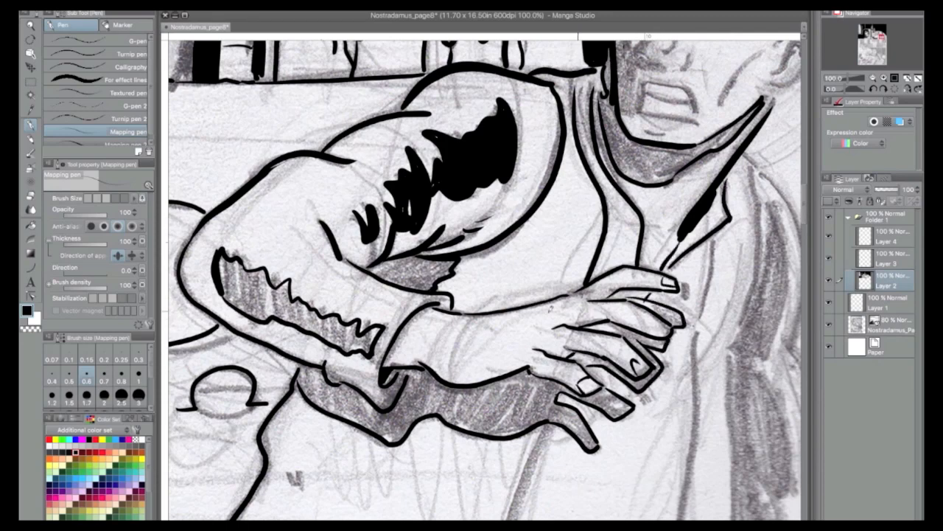
# Ink the bald man's eye beside the dark column, his nose and the shadow lines along that cheek.
pyautogui.moveTo(623, 285)
pyautogui.mouseDown()
pyautogui.moveTo(482, 379)
pyautogui.moveTo(455, 448)
pyautogui.mouseUp()
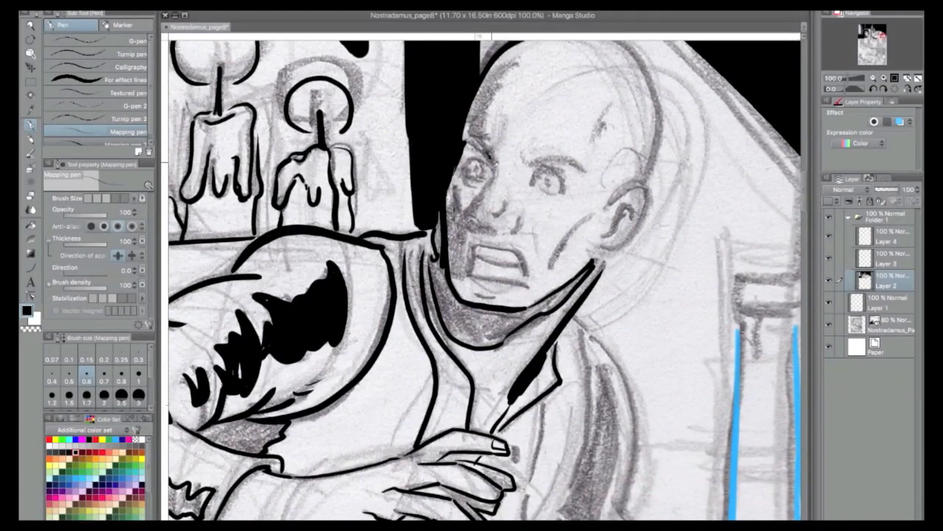
pyautogui.moveTo(456, 186); pyautogui.dragTo(465, 209)
pyautogui.moveTo(471, 152)
pyautogui.mouseDown()
pyautogui.moveTo(490, 170)
pyautogui.moveTo(480, 176)
pyautogui.mouseUp()
pyautogui.moveTo(477, 157); pyautogui.dragTo(469, 177)
pyautogui.moveTo(474, 216); pyautogui.dragTo(513, 232)
pyautogui.moveTo(456, 194); pyautogui.dragTo(465, 280)
pyautogui.moveTo(476, 229); pyautogui.dragTo(462, 270)
# Ink the bald man's open mouth, cheek crease, ear and the eye nearer the ear.
pyautogui.moveTo(470, 229)
pyautogui.mouseDown()
pyautogui.moveTo(516, 257)
pyautogui.moveTo(510, 251)
pyautogui.mouseUp()
pyautogui.moveTo(514, 255); pyautogui.dragTo(525, 280)
pyautogui.moveTo(519, 233); pyautogui.dragTo(531, 260)
pyautogui.moveTo(472, 275)
pyautogui.mouseDown()
pyautogui.moveTo(527, 283)
pyautogui.moveTo(509, 283)
pyautogui.moveTo(593, 214)
pyautogui.moveTo(652, 188)
pyautogui.moveTo(650, 196)
pyautogui.mouseUp()
pyautogui.moveTo(623, 211); pyautogui.dragTo(610, 237)
pyautogui.moveTo(623, 213)
pyautogui.mouseDown()
pyautogui.moveTo(641, 204)
pyautogui.moveTo(632, 213)
pyautogui.mouseUp()
pyautogui.moveTo(650, 196)
pyautogui.mouseDown()
pyautogui.moveTo(631, 241)
pyautogui.moveTo(597, 252)
pyautogui.moveTo(588, 281)
pyautogui.mouseUp()
pyautogui.moveTo(535, 175)
pyautogui.mouseDown()
pyautogui.moveTo(566, 177)
pyautogui.moveTo(550, 182)
pyautogui.moveTo(555, 188)
pyautogui.mouseUp()
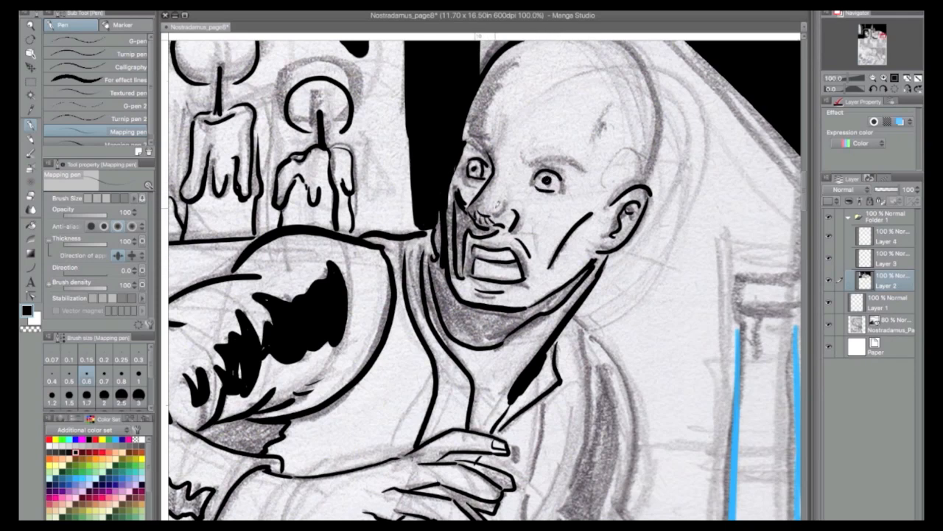
# Ink the bald man's brow and forehead contour beside the dark column, and undo that eye's inking.
pyautogui.moveTo(490, 136); pyautogui.dragTo(469, 161)
pyautogui.moveTo(509, 62); pyautogui.dragTo(474, 133)
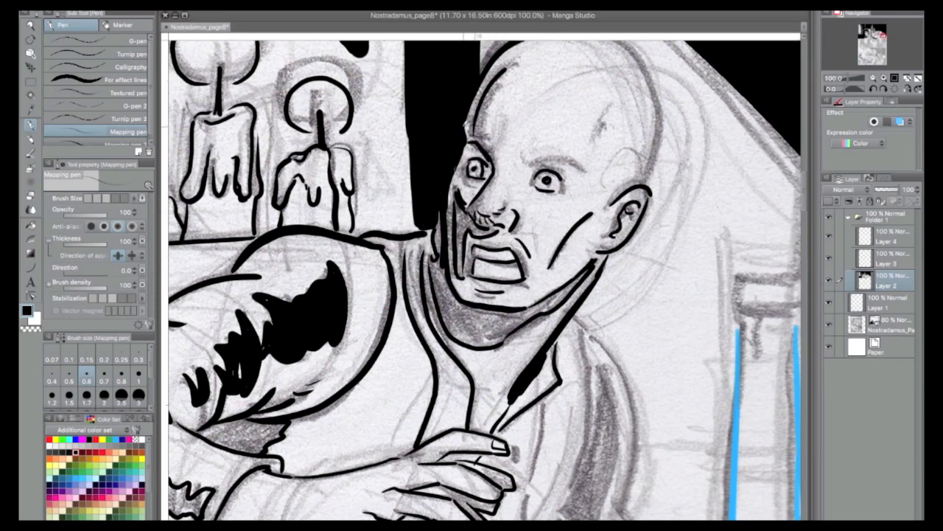
pyautogui.hotkey('ctrl', 'z')
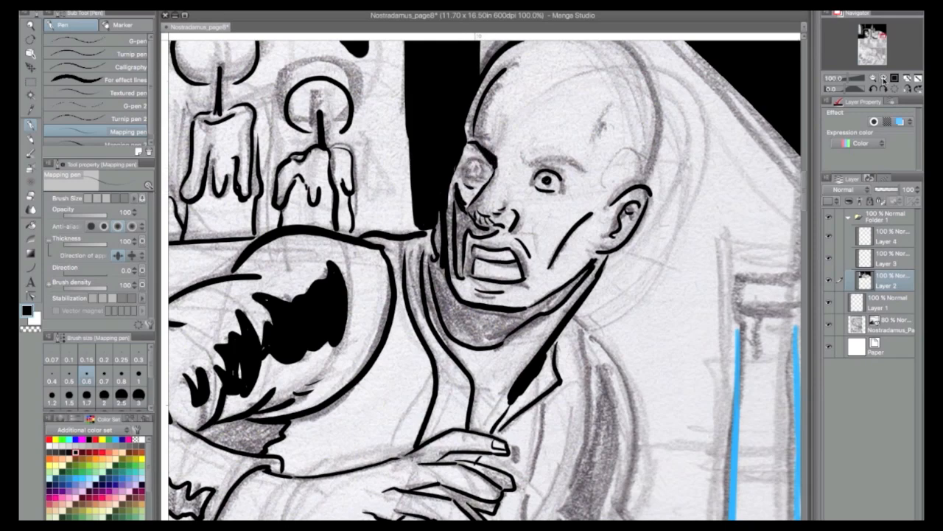
# Re-ink the bald man's eye beside the column, then ink the other eyebrow and the detail beneath the nose.
pyautogui.click(884, 78)
pyautogui.moveTo(472, 93)
pyautogui.mouseDown()
pyautogui.moveTo(492, 106)
pyautogui.moveTo(499, 127)
pyautogui.mouseUp()
pyautogui.moveTo(545, 96)
pyautogui.mouseDown()
pyautogui.moveTo(603, 89)
pyautogui.moveTo(638, 111)
pyautogui.mouseUp()
pyautogui.moveTo(584, 96); pyautogui.dragTo(602, 110)
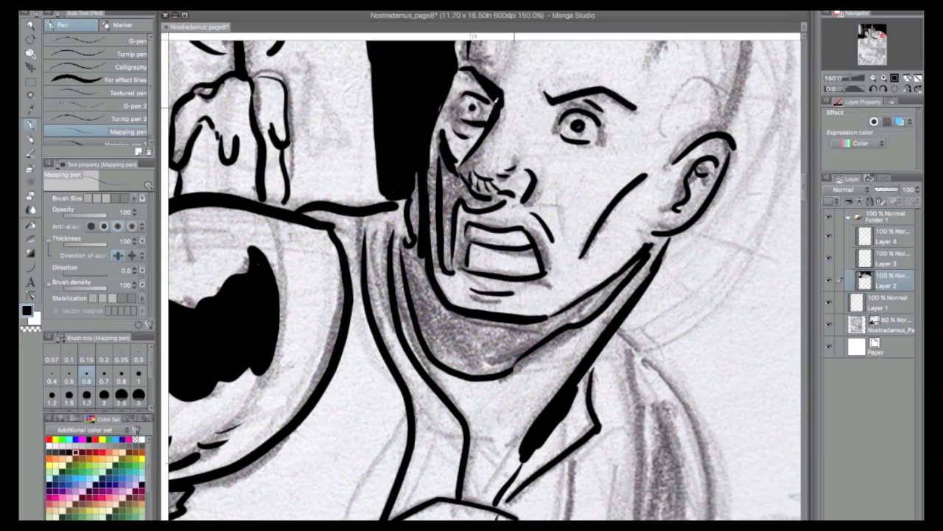
pyautogui.moveTo(491, 196); pyautogui.dragTo(507, 200)
pyautogui.moveTo(469, 258)
pyautogui.mouseDown()
pyautogui.moveTo(540, 268)
pyautogui.moveTo(479, 249)
pyautogui.mouseUp()
pyautogui.hotkey('ctrl', 'z')
pyautogui.hotkey('ctrl', '-')
pyautogui.hotkey('ctrl', '-')
pyautogui.hotkey('ctrl', '-')
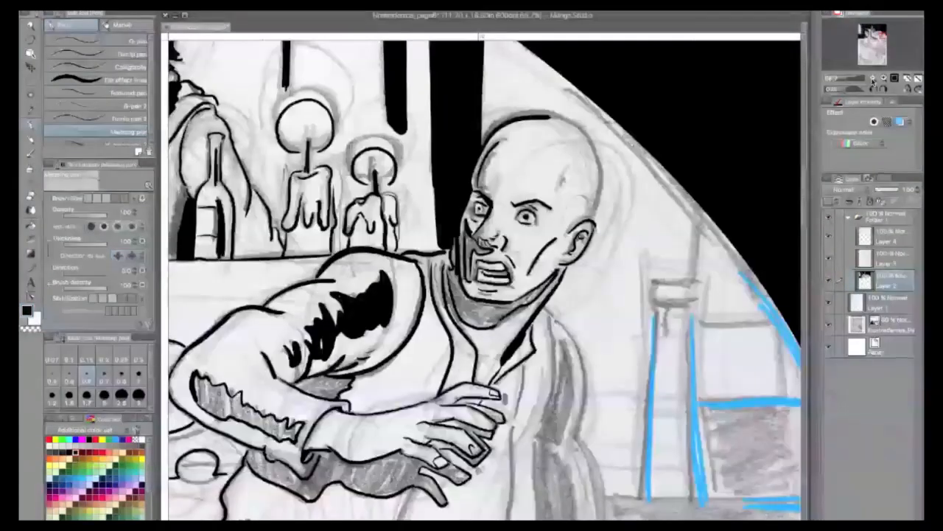
# Ink the outline of the bald man's skull from the forehead over the crown to the ear.
pyautogui.hotkey('ctrl', '+')
pyautogui.hotkey('ctrl', '+')
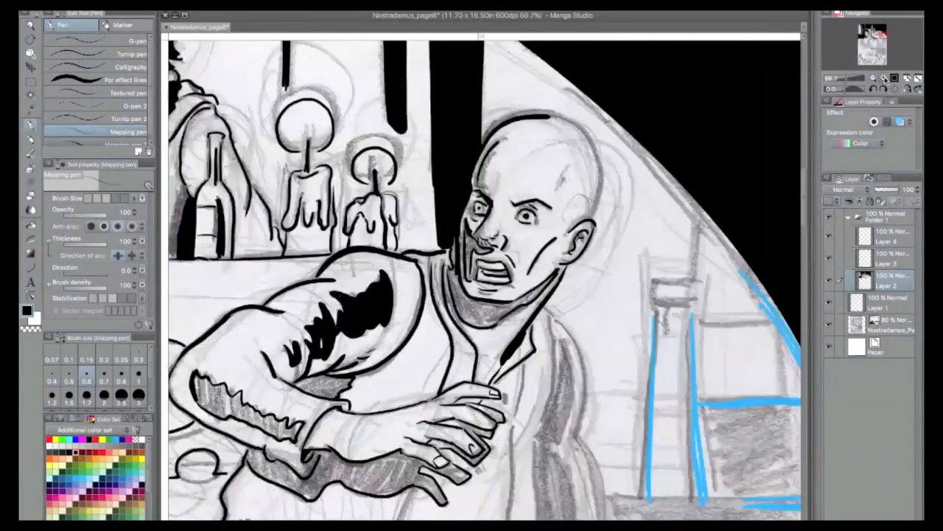
pyautogui.press('-')
pyautogui.press('-')
pyautogui.press('-')
pyautogui.press('-')
pyautogui.press('-')
pyautogui.press('-')
pyautogui.moveTo(250, 151)
pyautogui.mouseDown()
pyautogui.moveTo(306, 119)
pyautogui.moveTo(378, 121)
pyautogui.mouseUp()
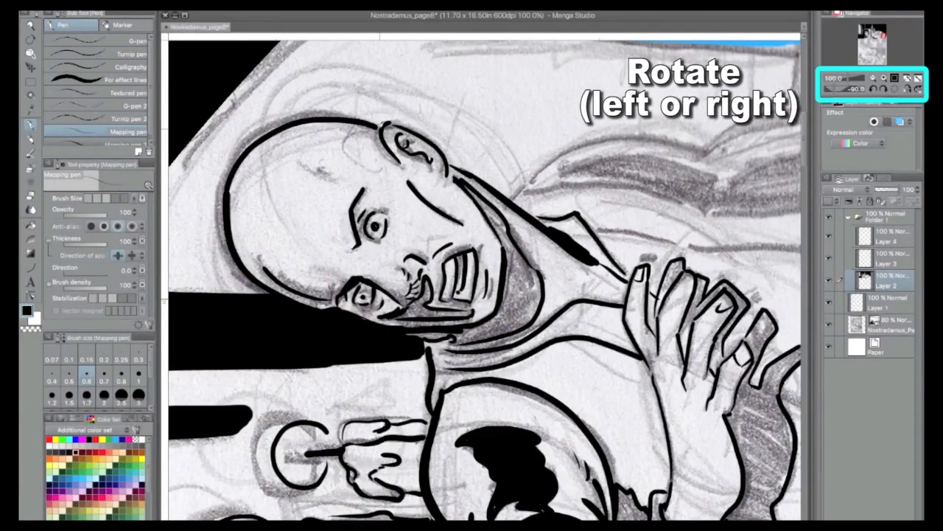
pyautogui.moveTo(232, 181); pyautogui.dragTo(255, 146)
# Ink short wrinkle marks on the bald man's temple above the eyebrow nearer the ear.
pyautogui.moveTo(323, 171); pyautogui.dragTo(330, 187)
pyautogui.moveTo(333, 176); pyautogui.dragTo(339, 184)
pyautogui.moveTo(345, 177); pyautogui.dragTo(353, 184)
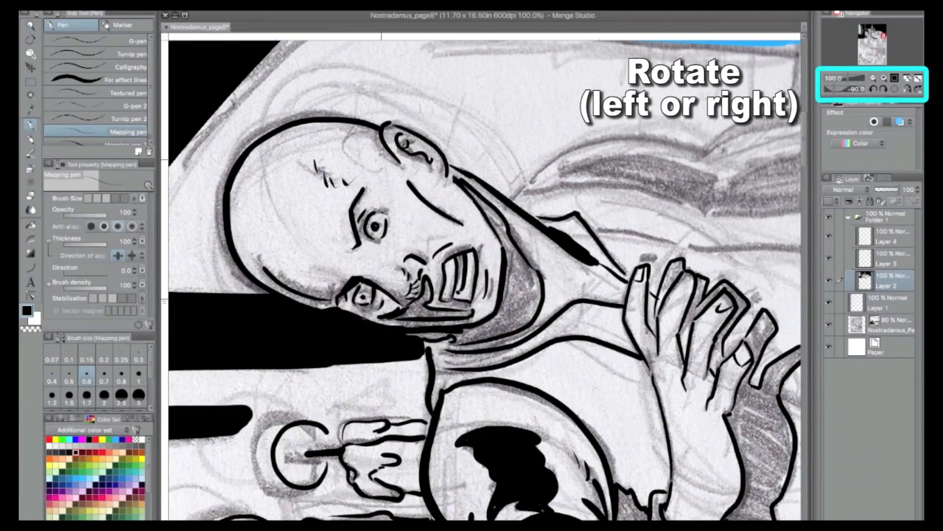
pyautogui.press('c')
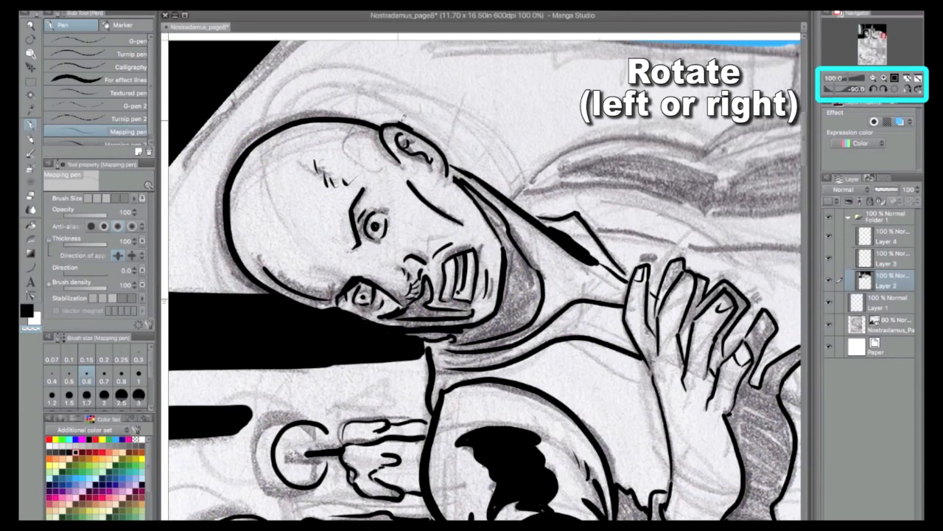
pyautogui.click(31, 311)
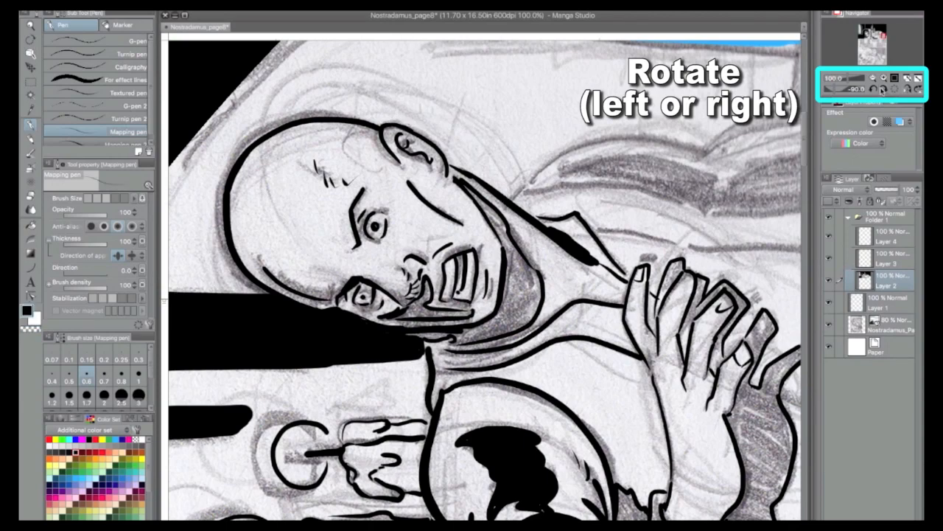
pyautogui.click(884, 89)
pyautogui.click(884, 89)
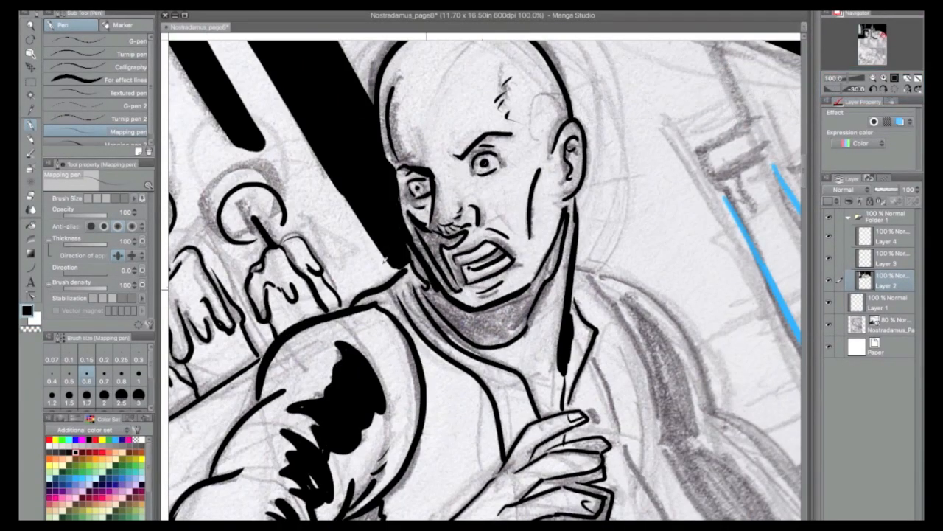
# Fill the shadows on the bald man's cheek and neck, his sleeve and the area beneath his forearm with black.
pyautogui.press('g')
pyautogui.click(441, 259)
pyautogui.click(486, 325)
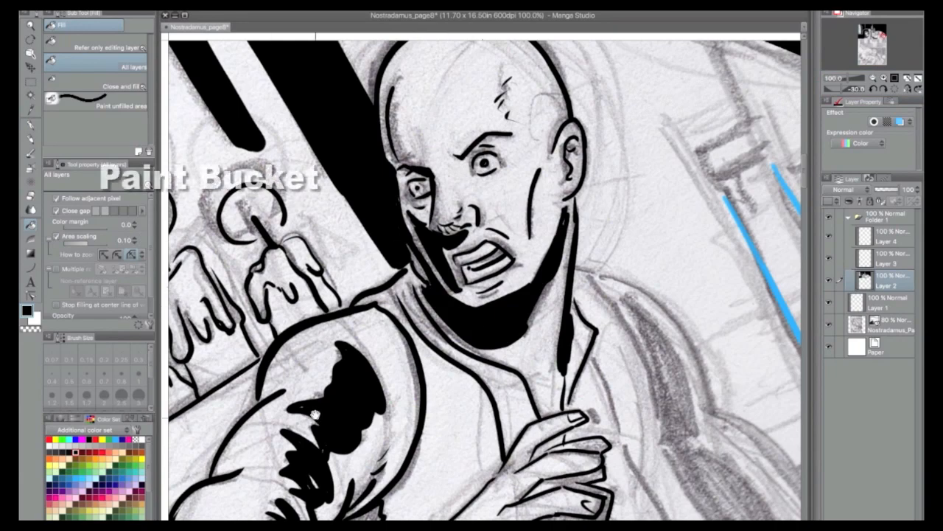
pyautogui.moveTo(316, 414); pyautogui.dragTo(296, 171)
pyautogui.click(336, 290)
pyautogui.click(323, 373)
pyautogui.click(342, 429)
# Fill the shadow areas between and beneath the fingers of the bald man's raised hand with black.
pyautogui.click(569, 305)
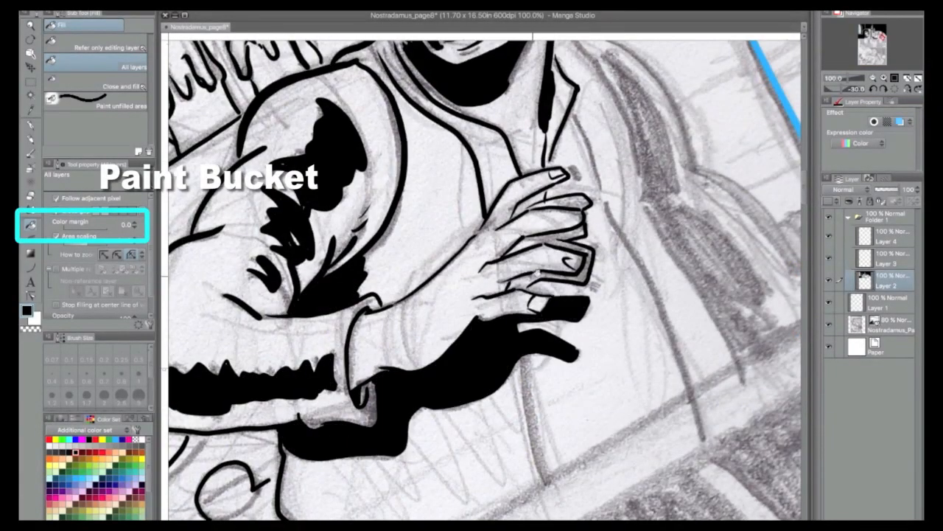
pyautogui.click(537, 275)
pyautogui.click(586, 261)
pyautogui.click(551, 236)
pyautogui.click(576, 229)
pyautogui.click(572, 200)
# Touch up the finger shadows with the Mapping pen and ink the garment line running down from beneath the hand.
pyautogui.click(35, 125)
pyautogui.moveTo(550, 191); pyautogui.dragTo(522, 212)
pyautogui.moveTo(565, 215); pyautogui.dragTo(585, 215)
pyautogui.moveTo(522, 358)
pyautogui.mouseDown()
pyautogui.moveTo(525, 403)
pyautogui.moveTo(551, 515)
pyautogui.mouseUp()
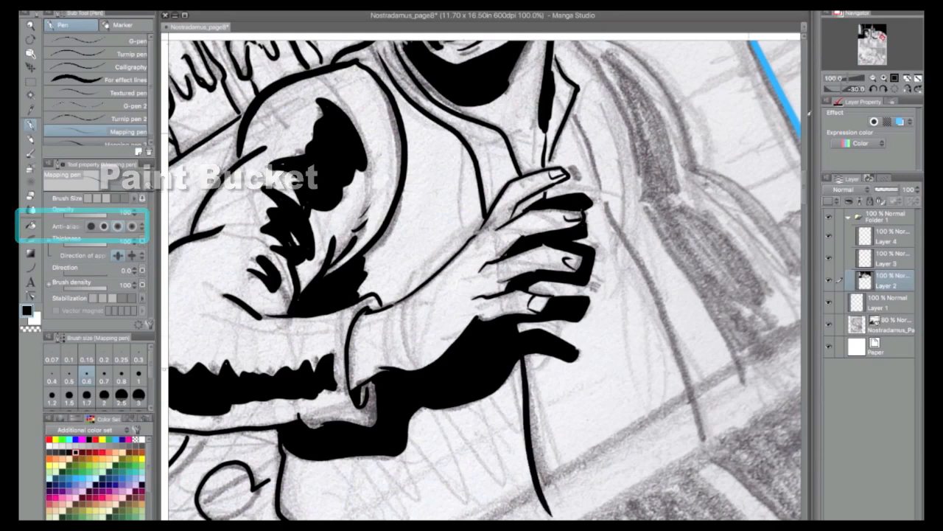
pyautogui.click(884, 89)
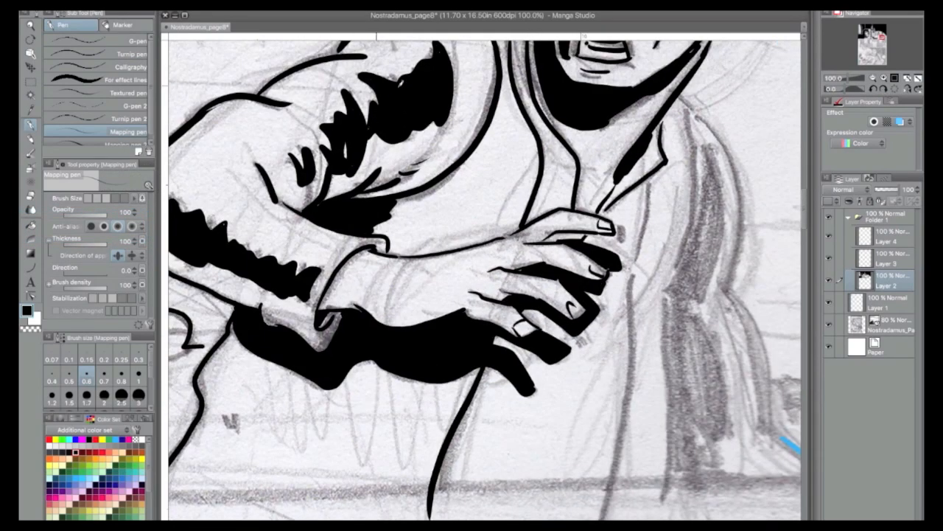
# Touch up the black shadow on the bald man's cheek beside the nose and dark column.
pyautogui.moveTo(376, 221); pyautogui.dragTo(234, 362)
pyautogui.moveTo(405, 139); pyautogui.dragTo(407, 174)
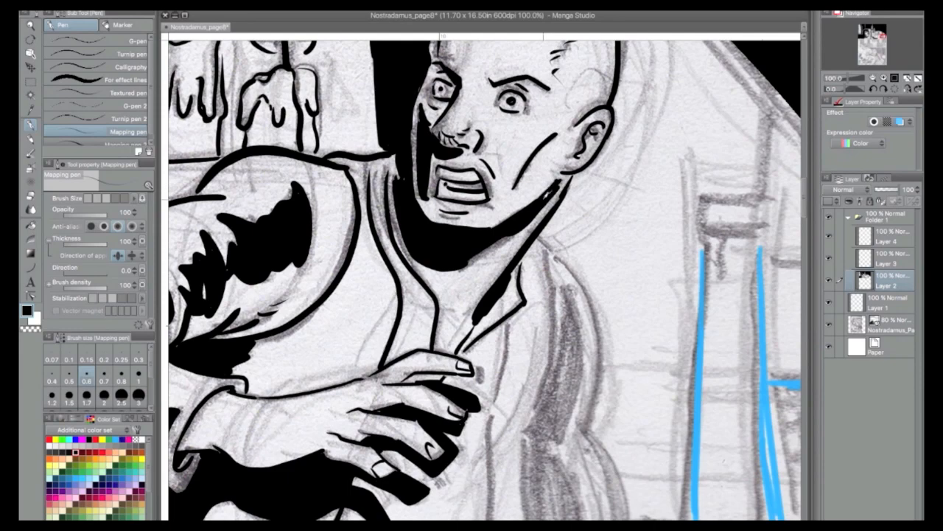
pyautogui.moveTo(465, 171); pyautogui.dragTo(436, 316)
pyautogui.moveTo(446, 132); pyautogui.dragTo(430, 153)
pyautogui.moveTo(432, 151); pyautogui.dragTo(429, 204)
pyautogui.moveTo(419, 166); pyautogui.dragTo(416, 196)
pyautogui.moveTo(420, 196); pyautogui.dragTo(429, 159)
# Ink the small pillar behind the bald man, with its cap and the lines joining it to the arch.
pyautogui.click(873, 78)
pyautogui.click(872, 78)
pyautogui.click(874, 78)
pyautogui.click(883, 78)
pyautogui.click(883, 78)
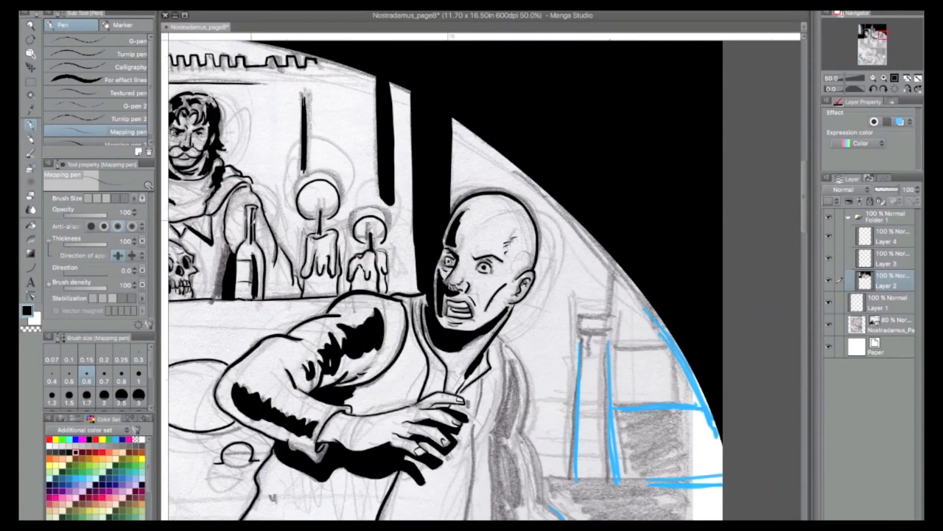
pyautogui.moveTo(607, 316)
pyautogui.mouseDown()
pyautogui.moveTo(616, 265)
pyautogui.moveTo(610, 350)
pyautogui.moveTo(685, 352)
pyautogui.mouseUp()
pyautogui.moveTo(612, 406)
pyautogui.mouseDown()
pyautogui.moveTo(713, 408)
pyautogui.moveTo(632, 404)
pyautogui.mouseUp()
pyautogui.moveTo(609, 350); pyautogui.dragTo(608, 482)
pyautogui.moveTo(579, 334)
pyautogui.mouseDown()
pyautogui.moveTo(609, 328)
pyautogui.moveTo(581, 335)
pyautogui.mouseUp()
pyautogui.moveTo(579, 317); pyautogui.dragTo(572, 482)
# Ink the bald man's open robe, covering its front edges, inner folds and hem.
pyautogui.moveTo(564, 408)
pyautogui.mouseDown()
pyautogui.moveTo(571, 349)
pyautogui.moveTo(548, 251)
pyautogui.mouseUp()
pyautogui.moveTo(487, 181)
pyautogui.mouseDown()
pyautogui.moveTo(492, 224)
pyautogui.moveTo(475, 280)
pyautogui.mouseUp()
pyautogui.moveTo(467, 226); pyautogui.dragTo(437, 399)
pyautogui.moveTo(475, 279)
pyautogui.mouseDown()
pyautogui.moveTo(476, 375)
pyautogui.moveTo(505, 304)
pyautogui.moveTo(508, 361)
pyautogui.moveTo(466, 401)
pyautogui.mouseUp()
pyautogui.moveTo(516, 372); pyautogui.dragTo(549, 402)
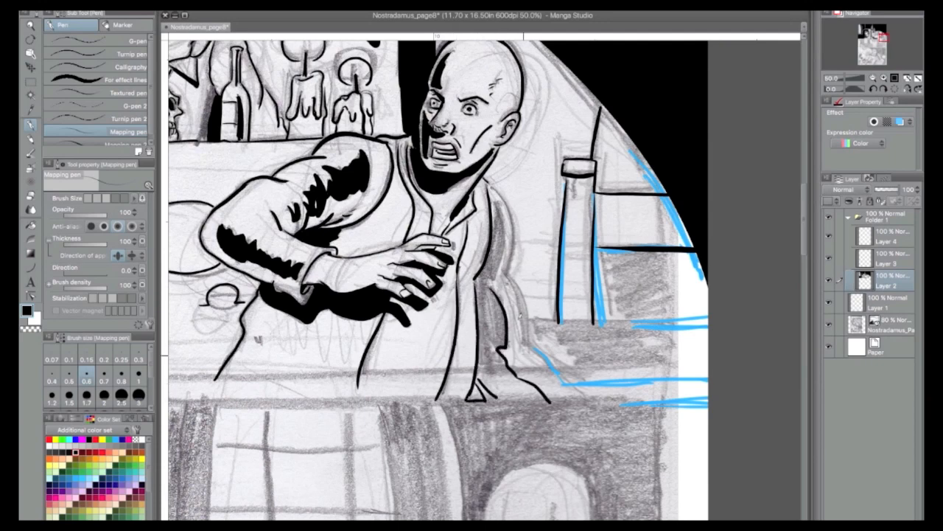
# Ink the robe's outer edge, two horizontal ledge lines out to the page edge and the slanted line joining them.
pyautogui.moveTo(487, 277)
pyautogui.mouseDown()
pyautogui.moveTo(501, 255)
pyautogui.moveTo(495, 183)
pyautogui.moveTo(513, 207)
pyautogui.moveTo(527, 336)
pyautogui.moveTo(531, 317)
pyautogui.moveTo(729, 315)
pyautogui.mouseUp()
pyautogui.press('u')
pyautogui.click(727, 314)
pyautogui.moveTo(580, 394); pyautogui.dragTo(738, 394)
pyautogui.click(739, 394)
pyautogui.click(32, 126)
pyautogui.moveTo(523, 345); pyautogui.dragTo(582, 392)
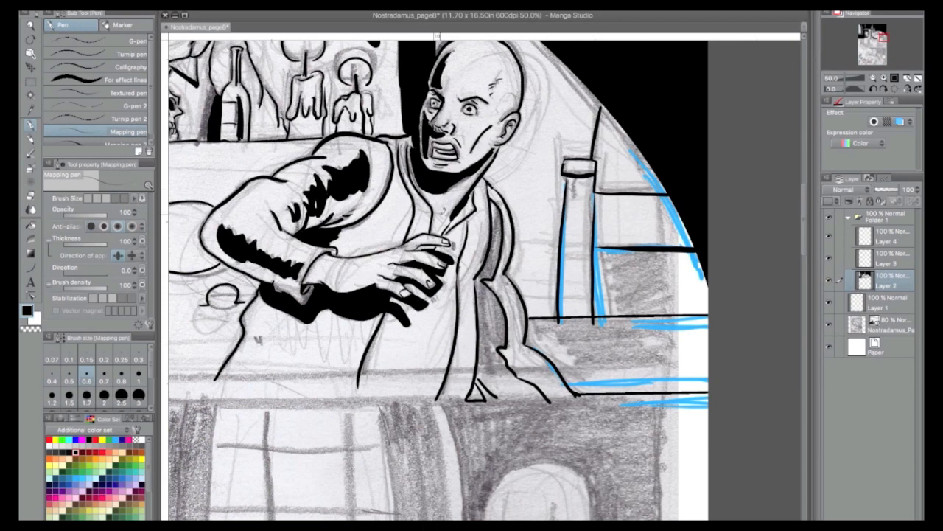
# Fill the background beside the robe with black, close the robe's hem line and fill the robe's inner shadow.
pyautogui.press('g')
pyautogui.click(630, 281)
pyautogui.click(608, 341)
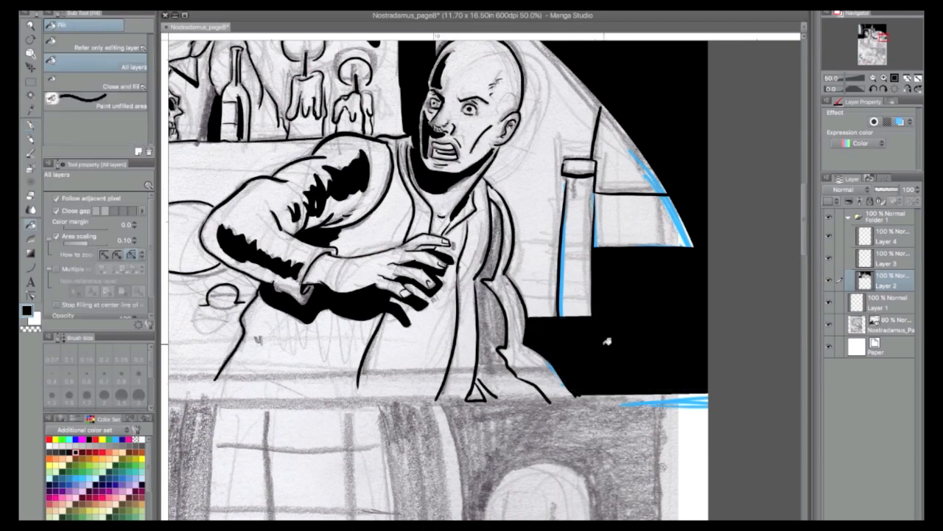
pyautogui.press('p')
pyautogui.moveTo(495, 391); pyautogui.dragTo(551, 401)
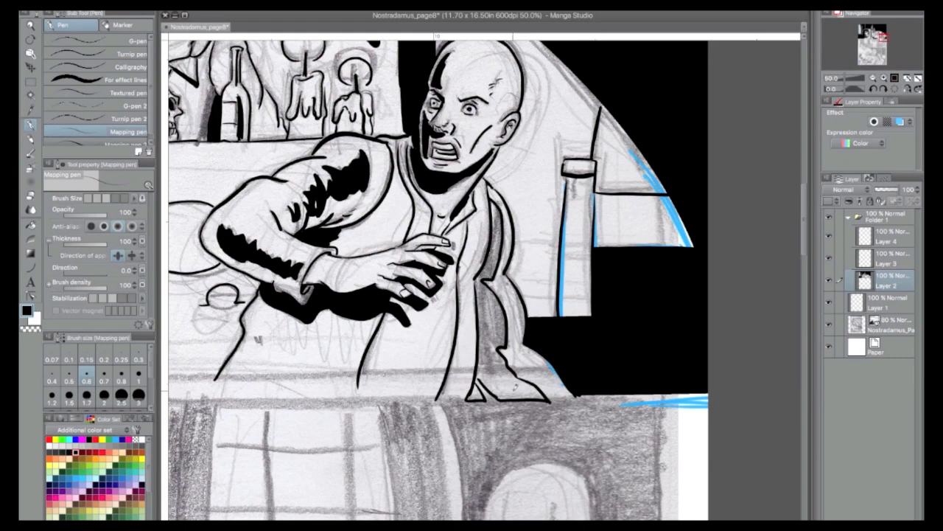
pyautogui.click(33, 227)
pyautogui.click(491, 263)
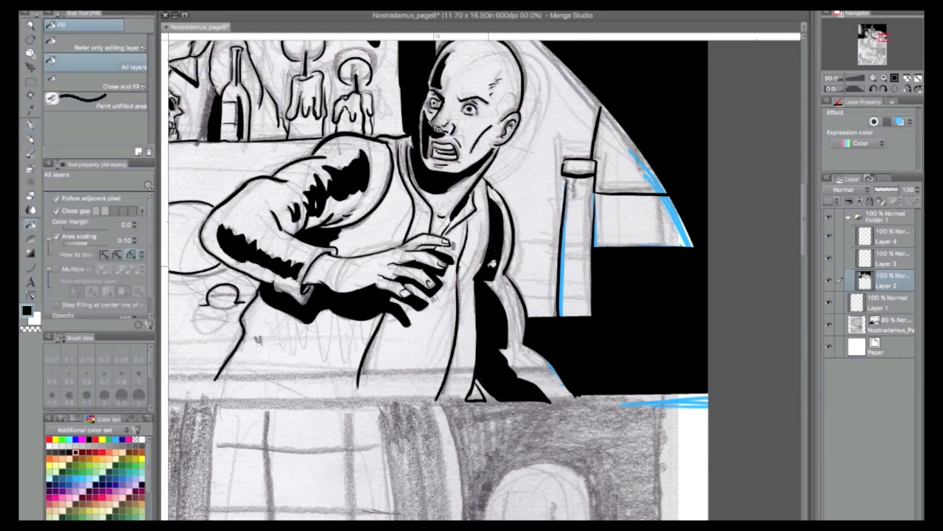
# Hide the pencil scan layer and Layer 1 and inspect the inked top panel on its own.
pyautogui.click(874, 78)
pyautogui.click(875, 78)
pyautogui.click(874, 78)
pyautogui.click(874, 78)
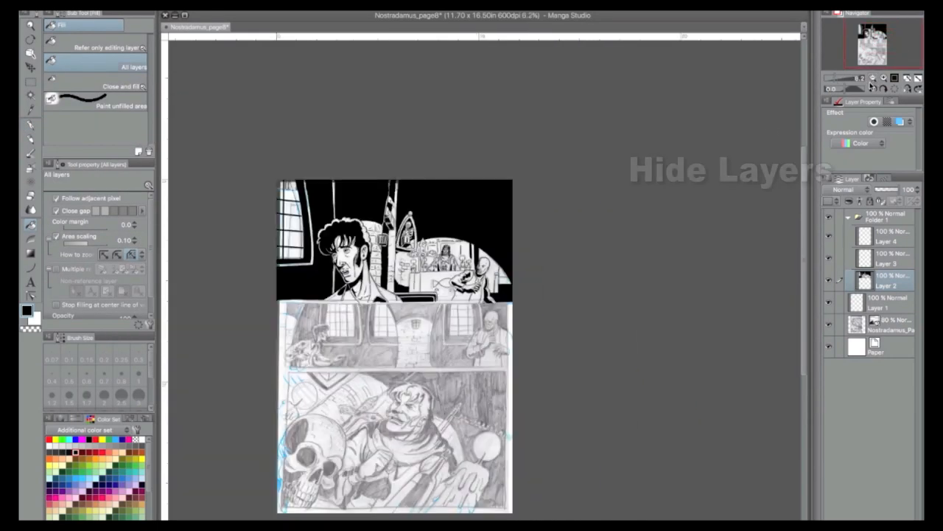
pyautogui.click(829, 325)
pyautogui.click(829, 303)
pyautogui.click(883, 78)
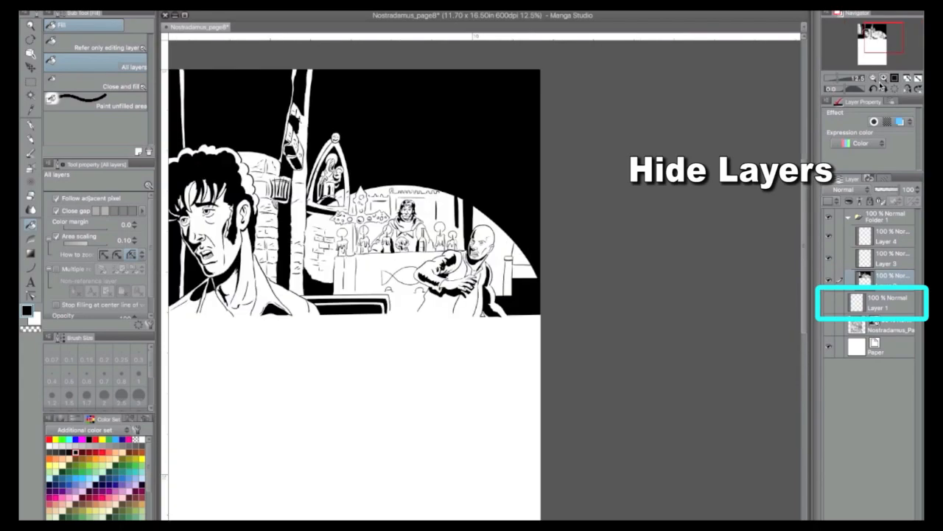
pyautogui.click(884, 78)
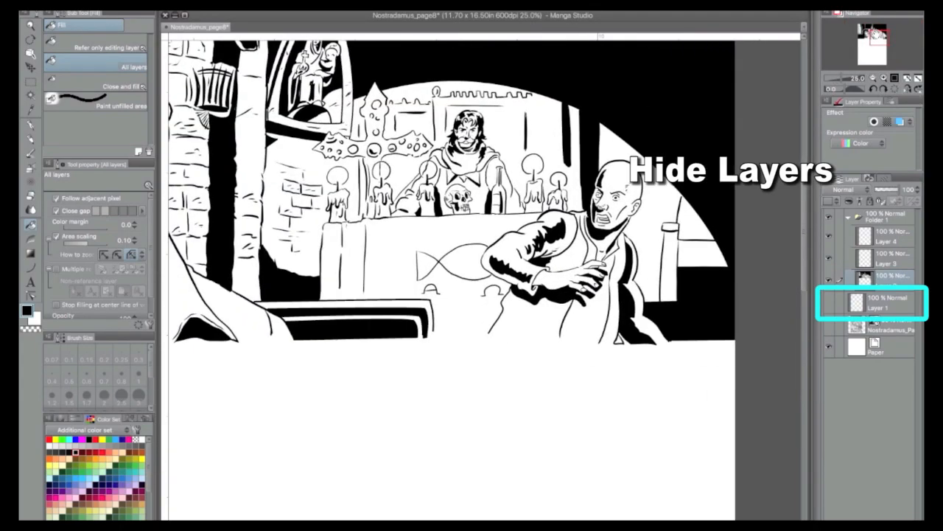
# Show the pencil scan layer again and make Layer 3 active for inking the middle panel.
pyautogui.click(32, 125)
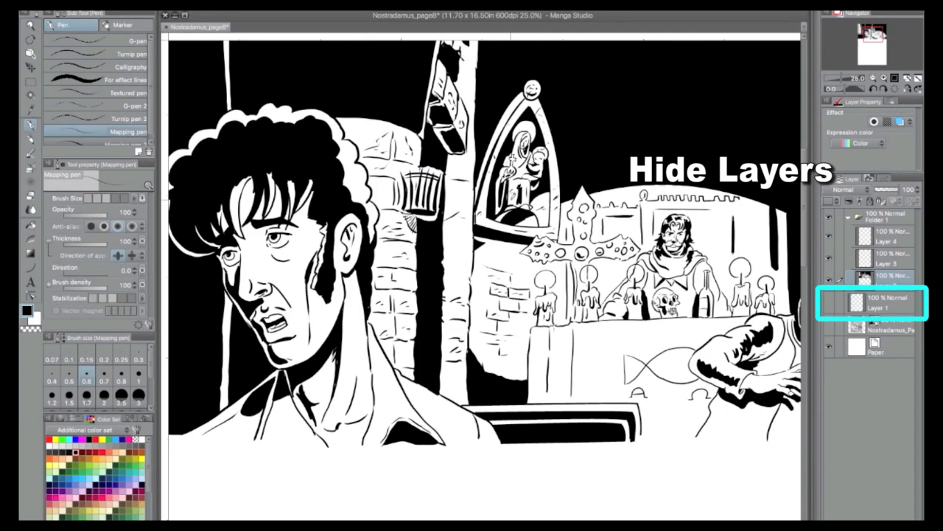
pyautogui.hotkey('ctrl', '-')
pyautogui.click(830, 325)
pyautogui.click(875, 261)
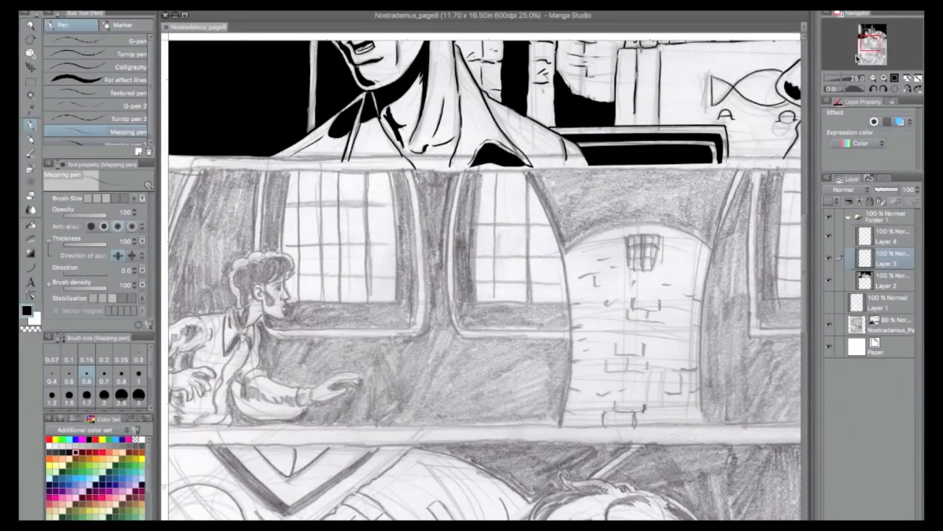
# Draw five horizontal window bars across the middle panel with the Curve tool at brush size 0.8 and rotate them 1 degree.
pyautogui.press('u')
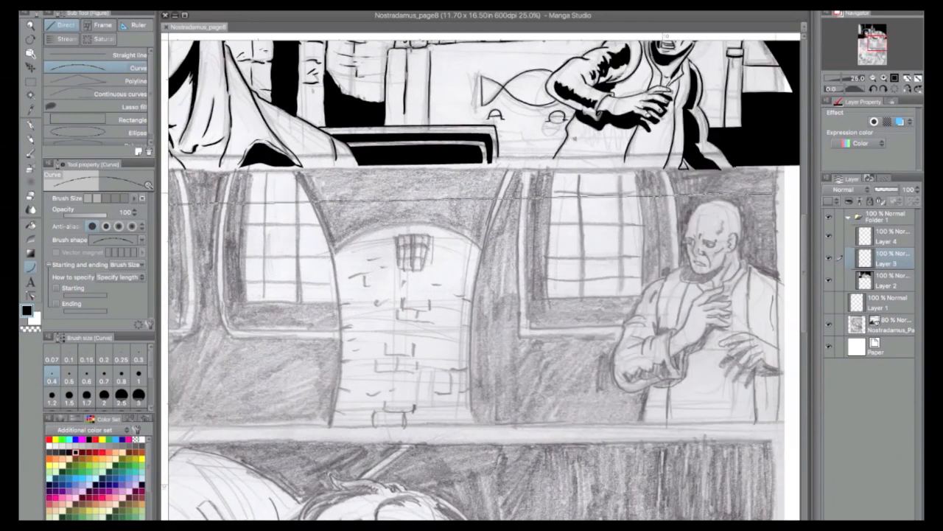
pyautogui.click(873, 76)
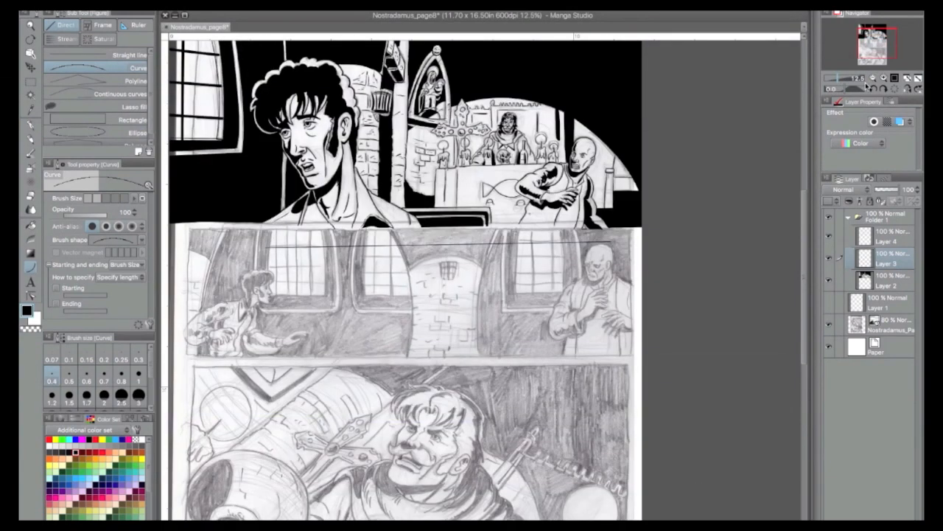
pyautogui.hotkey('ctrl', 'z')
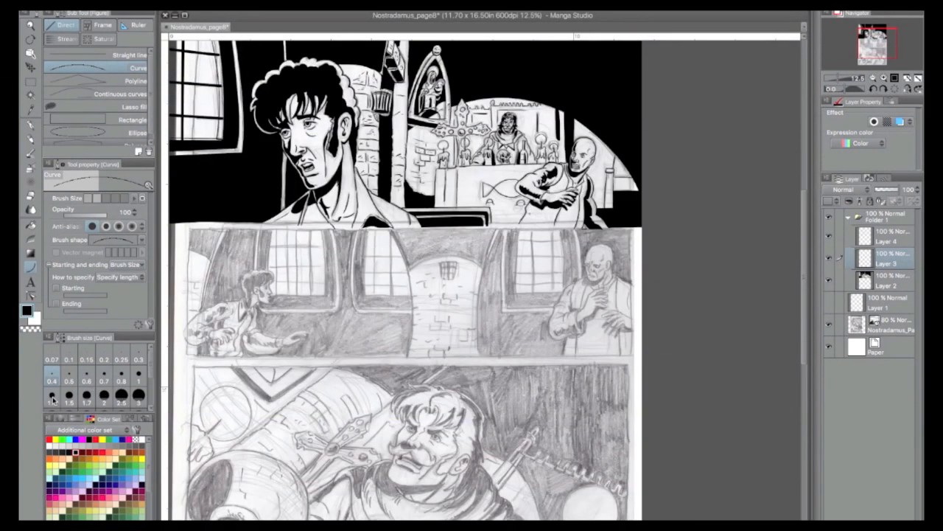
pyautogui.click(122, 376)
pyautogui.moveTo(264, 248); pyautogui.dragTo(589, 242)
pyautogui.click(588, 243)
pyautogui.moveTo(258, 265); pyautogui.dragTo(591, 259)
pyautogui.click(588, 259)
pyautogui.moveTo(257, 283); pyautogui.dragTo(583, 276)
pyautogui.click(582, 276)
pyautogui.moveTo(246, 298); pyautogui.dragTo(563, 291)
pyautogui.click(580, 290)
pyautogui.moveTo(249, 311); pyautogui.dragTo(596, 305)
pyautogui.click(596, 305)
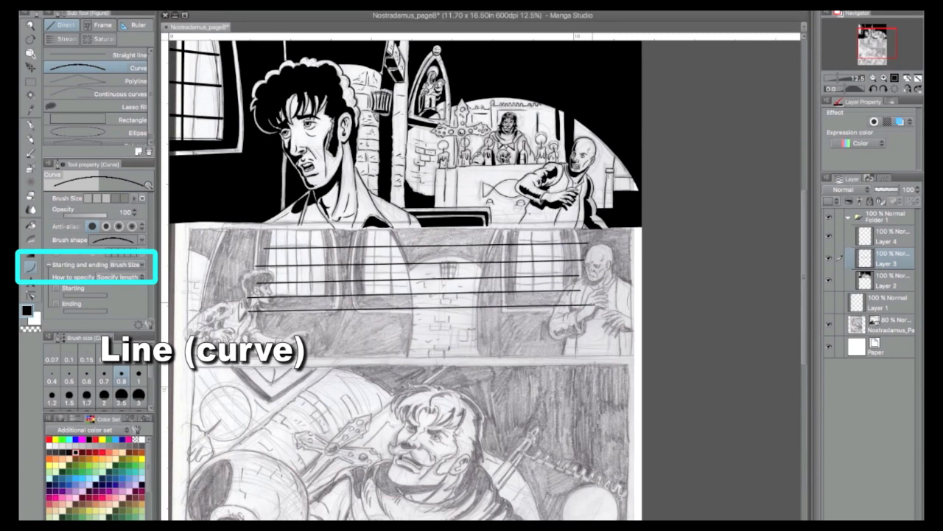
pyautogui.hotkey('ctrl', 't')
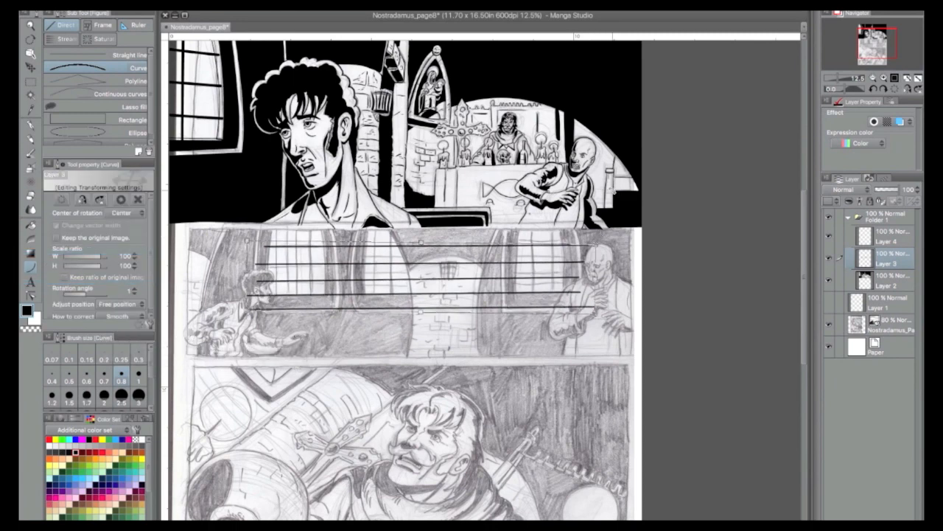
pyautogui.press('Return')
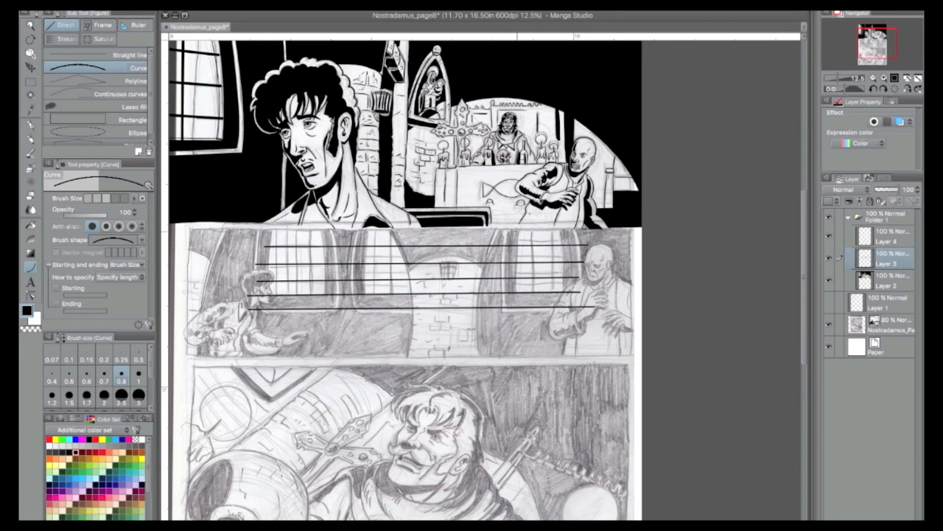
# Draw straight vertical bars at brush size 1 over the first two windows and one over the window beside the bald man.
pyautogui.moveTo(283, 232); pyautogui.dragTo(279, 299)
pyautogui.press('u')
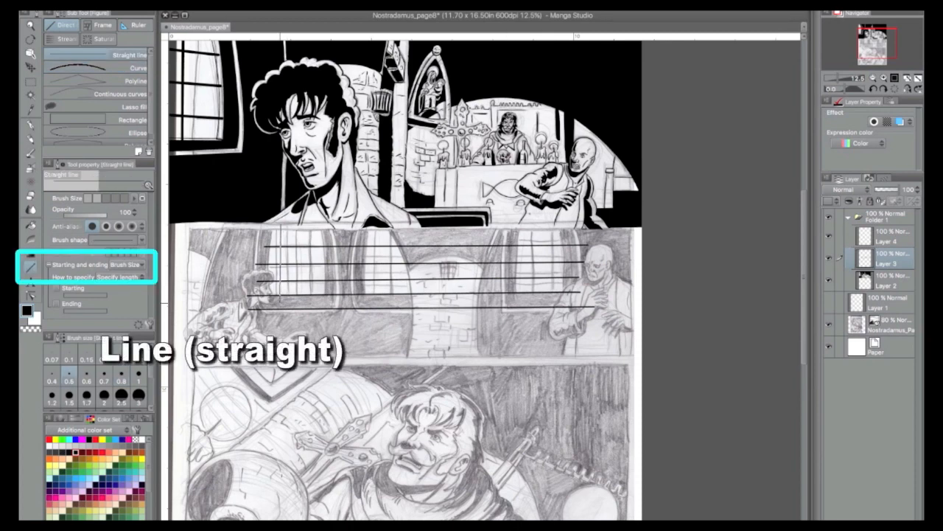
pyautogui.click(138, 374)
pyautogui.moveTo(287, 229)
pyautogui.mouseDown()
pyautogui.moveTo(288, 303)
pyautogui.moveTo(302, 293)
pyautogui.moveTo(313, 307)
pyautogui.mouseUp()
pyautogui.press('super+z')
pyautogui.moveTo(316, 227); pyautogui.dragTo(315, 306)
pyautogui.moveTo(379, 227); pyautogui.dragTo(379, 302)
pyautogui.moveTo(393, 229); pyautogui.dragTo(394, 305)
pyautogui.moveTo(534, 228); pyautogui.dragTo(534, 308)
pyautogui.moveTo(277, 224); pyautogui.dragTo(277, 310)
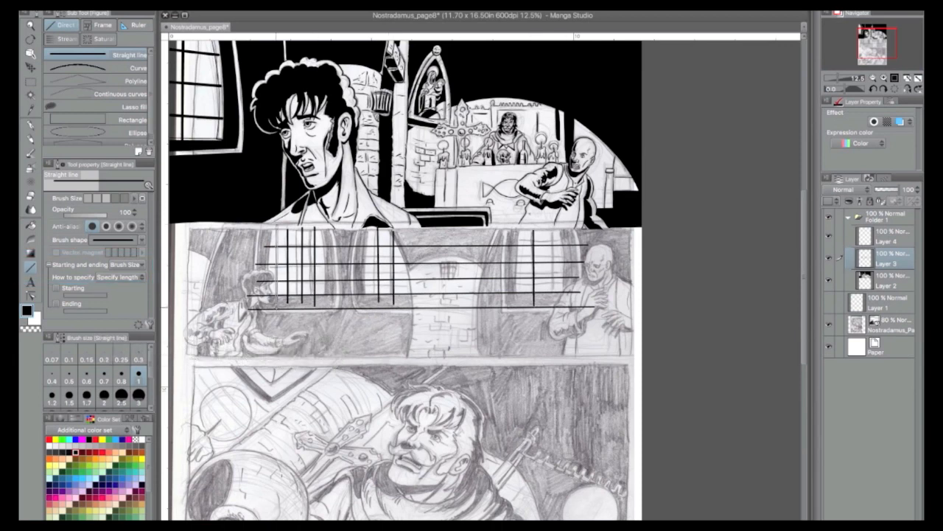
# Undo the trial bars and draw a second vertical bar in the window beside the bald man.
pyautogui.moveTo(526, 224); pyautogui.dragTo(526, 308)
pyautogui.press('super+z')
pyautogui.moveTo(522, 224); pyautogui.dragTo(521, 302)
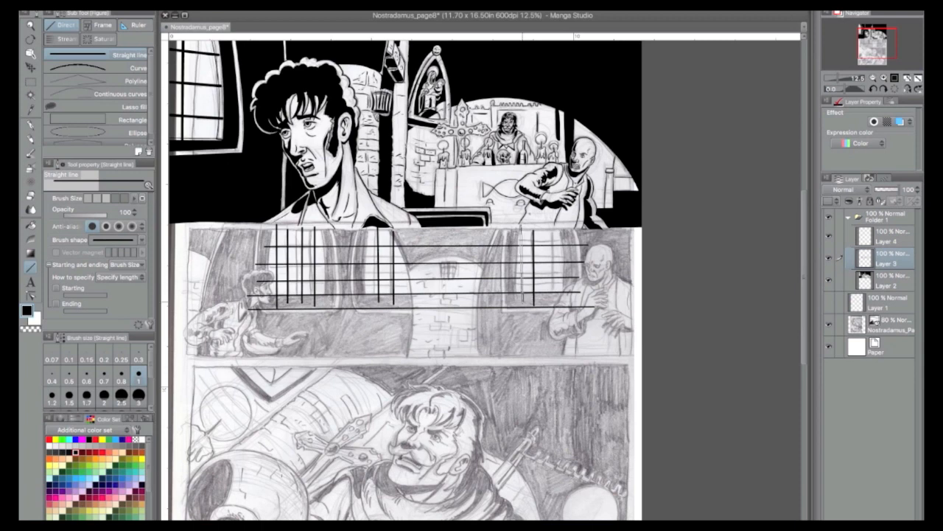
pyautogui.press('super+z')
pyautogui.moveTo(552, 227); pyautogui.dragTo(552, 308)
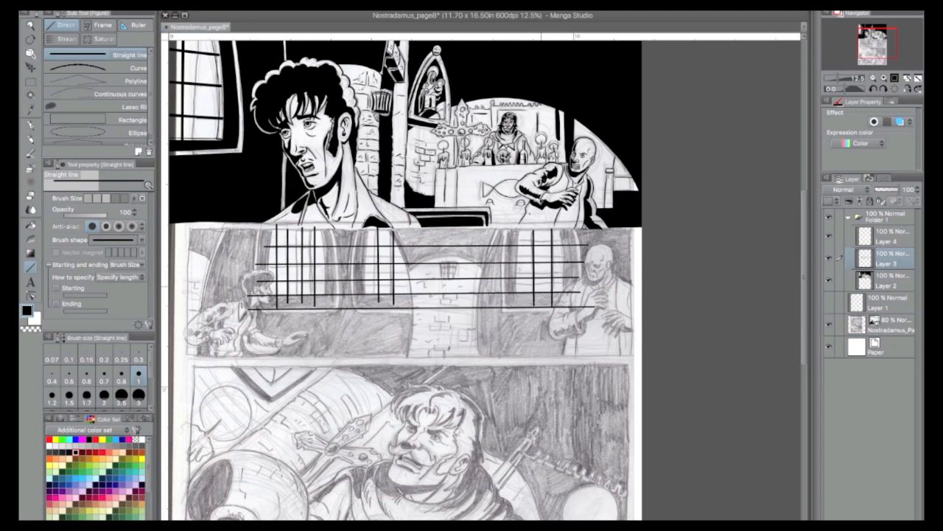
# Select the strip above the middle panel with a rectangular marquee, delete the protruding bar ends and deselect.
pyautogui.click(34, 83)
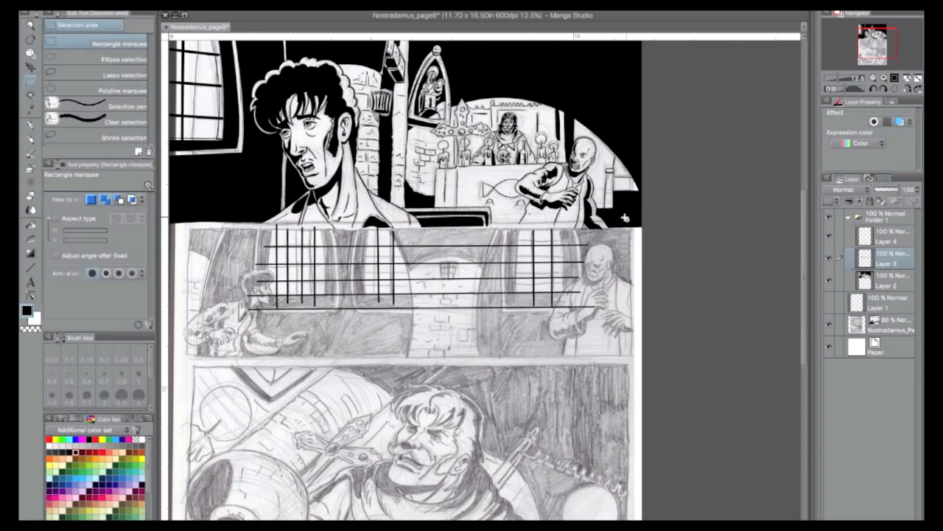
pyautogui.press('super+z')
pyautogui.press('super+y')
pyautogui.moveTo(253, 208); pyautogui.dragTo(626, 230)
pyautogui.press('Delete')
pyautogui.click(207, 7)
pyautogui.click(210, 13)
# Draw the curved side edge of the middle window, on the side away from the brick arch.
pyautogui.click(30, 25)
pyautogui.click(442, 272)
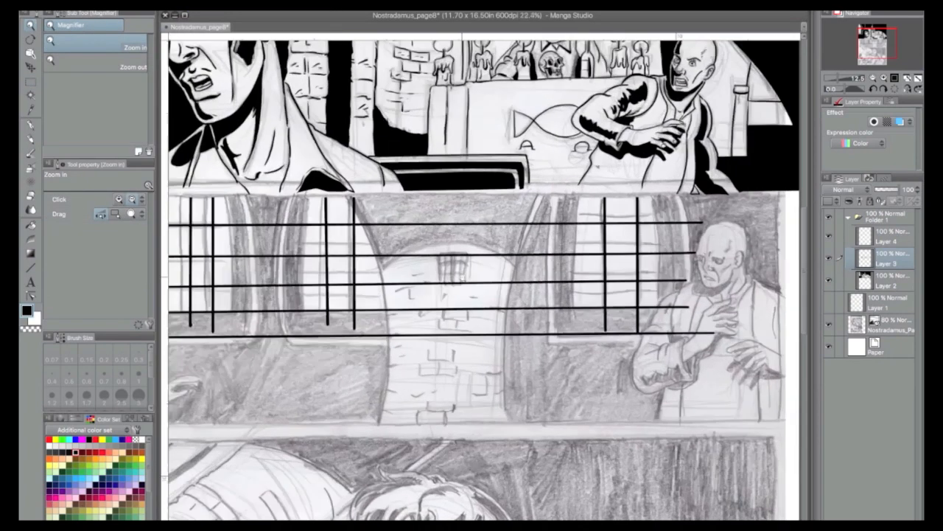
pyautogui.click(31, 267)
pyautogui.click(130, 66)
pyautogui.moveTo(303, 195); pyautogui.dragTo(297, 313)
pyautogui.click(297, 259)
# Erase the horizontal bar segments that cross the brick arch and overrun the window beside the bald man.
pyautogui.click(31, 195)
pyautogui.moveTo(362, 220)
pyautogui.mouseDown()
pyautogui.moveTo(568, 220)
pyautogui.moveTo(572, 250)
pyautogui.moveTo(382, 254)
pyautogui.moveTo(361, 223)
pyautogui.mouseUp()
pyautogui.moveTo(413, 256); pyautogui.dragTo(423, 257)
pyautogui.moveTo(385, 284); pyautogui.dragTo(512, 280)
pyautogui.moveTo(507, 308)
pyautogui.mouseDown()
pyautogui.moveTo(386, 311)
pyautogui.moveTo(506, 336)
pyautogui.mouseUp()
pyautogui.moveTo(696, 308); pyautogui.dragTo(663, 308)
pyautogui.moveTo(717, 335); pyautogui.dragTo(660, 333)
pyautogui.moveTo(712, 221)
pyautogui.mouseDown()
pyautogui.moveTo(682, 220)
pyautogui.moveTo(679, 252)
pyautogui.mouseUp()
pyautogui.moveTo(696, 280); pyautogui.dragTo(680, 279)
pyautogui.moveTo(553, 197); pyautogui.dragTo(555, 336)
# Draw the curved side edges of the opening and outer frame of the window beside the bald man.
pyautogui.click(31, 268)
pyautogui.moveTo(567, 192); pyautogui.dragTo(560, 337)
pyautogui.click(549, 291)
pyautogui.moveTo(587, 193); pyautogui.dragTo(579, 311)
pyautogui.click(573, 258)
pyautogui.moveTo(658, 191); pyautogui.dragTo(664, 309)
pyautogui.click(671, 258)
pyautogui.moveTo(679, 192)
pyautogui.mouseDown()
pyautogui.moveTo(701, 285)
pyautogui.moveTo(796, 190)
pyautogui.mouseUp()
pyautogui.click(698, 243)
pyautogui.click(702, 243)
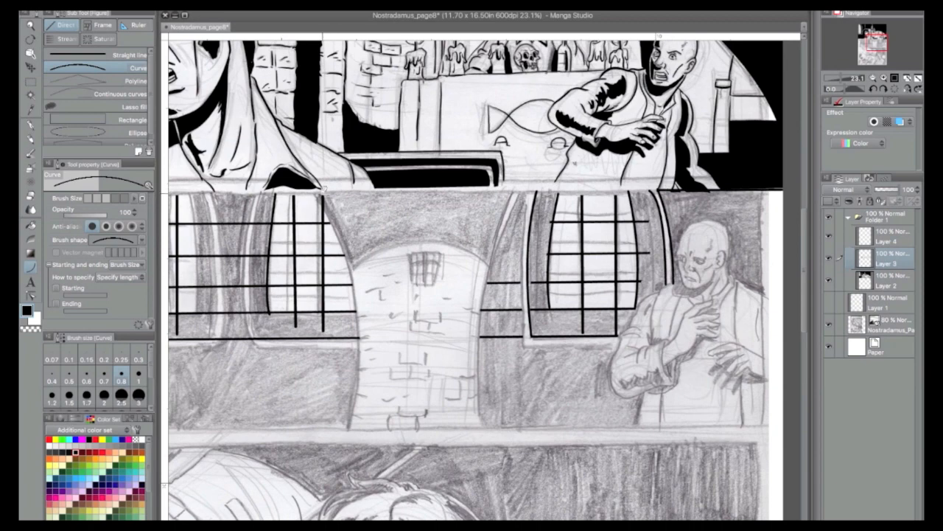
# Draw the inner curved side edge of the window beside the crouching man, on the side facing the middle window.
pyautogui.moveTo(413, 251); pyautogui.dragTo(650, 280)
pyautogui.moveTo(441, 221); pyautogui.dragTo(453, 364)
pyautogui.click(458, 294)
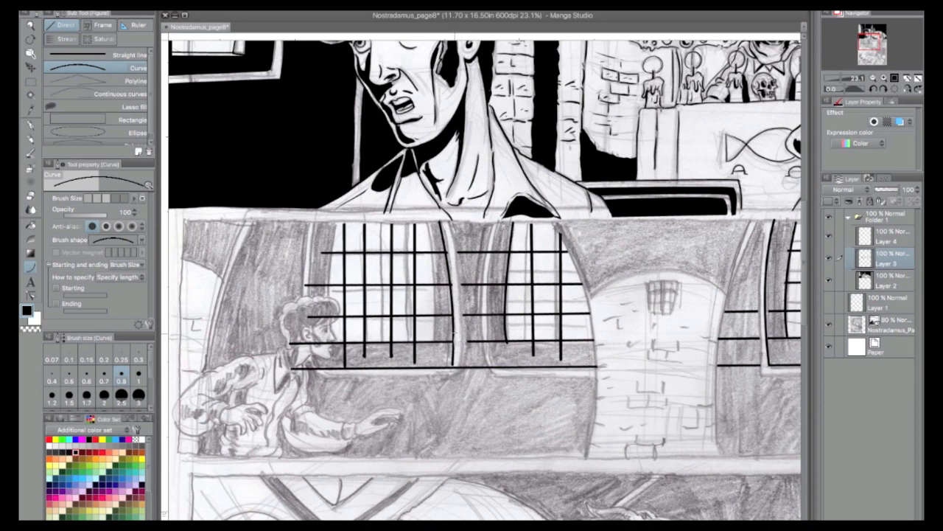
pyautogui.moveTo(452, 358); pyautogui.dragTo(453, 366)
pyautogui.click(463, 306)
pyautogui.press('super+z')
# Draw the matching outer frame curve along that window side and erase the horizontal bars crossing the crouching man's head.
pyautogui.moveTo(449, 219); pyautogui.dragTo(458, 367)
pyautogui.click(467, 301)
pyautogui.moveTo(314, 316)
pyautogui.mouseDown()
pyautogui.moveTo(291, 341)
pyautogui.moveTo(292, 367)
pyautogui.mouseUp()
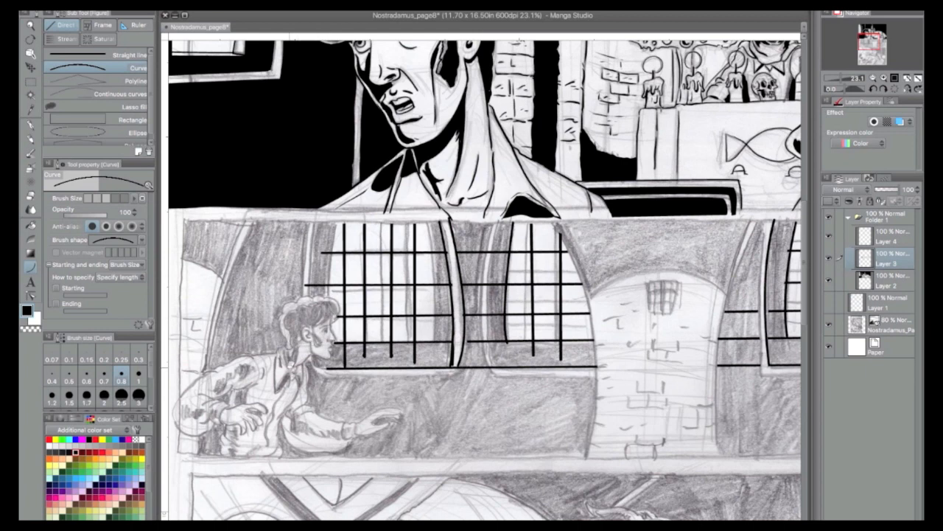
# Draw the window's opposite side edge behind the crouching man, rounding its lower corner into the sill.
pyautogui.moveTo(318, 218)
pyautogui.mouseDown()
pyautogui.moveTo(324, 367)
pyautogui.moveTo(545, 375)
pyautogui.moveTo(458, 366)
pyautogui.mouseUp()
pyautogui.click(310, 302)
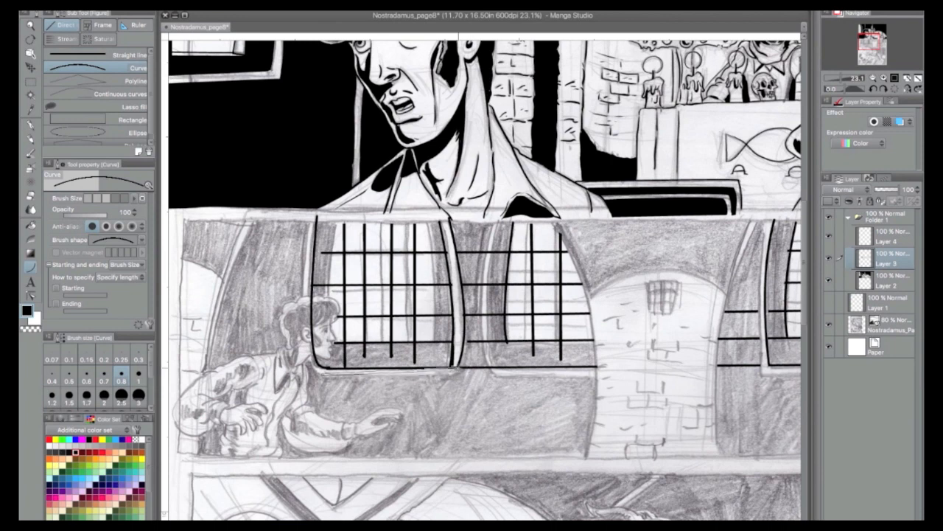
pyautogui.click(453, 377)
pyautogui.press('super+z')
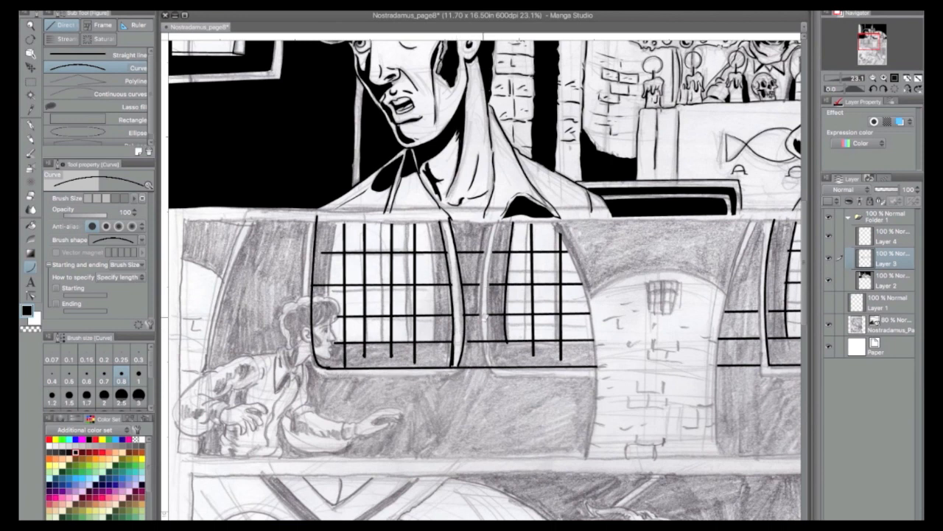
pyautogui.moveTo(313, 301); pyautogui.dragTo(317, 358)
# Draw the two curved frame edges of the middle window on the side facing the crouching man's window.
pyautogui.moveTo(493, 223); pyautogui.dragTo(485, 366)
pyautogui.click(476, 308)
pyautogui.moveTo(499, 224); pyautogui.dragTo(497, 367)
pyautogui.click(480, 320)
# Draw the straight top edge above both windows and the curved pane edge above the crouching man's head.
pyautogui.moveTo(254, 223); pyautogui.dragTo(561, 221)
pyautogui.click(413, 223)
pyautogui.moveTo(339, 223); pyautogui.dragTo(326, 298)
pyautogui.click(328, 261)
# Draw the curved side edge behind the crouching man and the straight bottom edge of the wall up to the brick arch.
pyautogui.moveTo(256, 223)
pyautogui.mouseDown()
pyautogui.moveTo(211, 380)
pyautogui.moveTo(205, 449)
pyautogui.mouseUp()
pyautogui.click(201, 305)
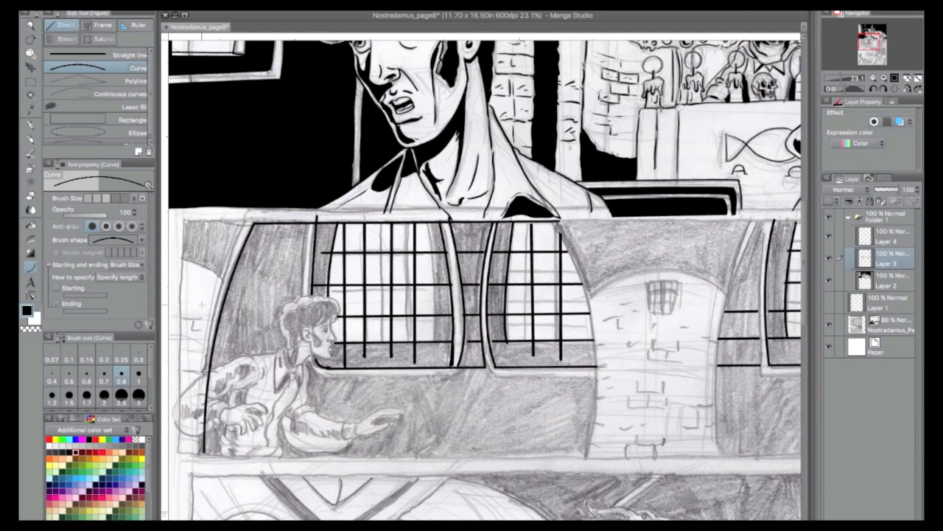
pyautogui.moveTo(210, 375)
pyautogui.mouseDown()
pyautogui.moveTo(204, 430)
pyautogui.moveTo(457, 440)
pyautogui.moveTo(587, 457)
pyautogui.mouseUp()
pyautogui.click(406, 457)
# Draw the outer lower frame edges beneath the crouching man's window and the middle window.
pyautogui.moveTo(313, 361); pyautogui.dragTo(455, 371)
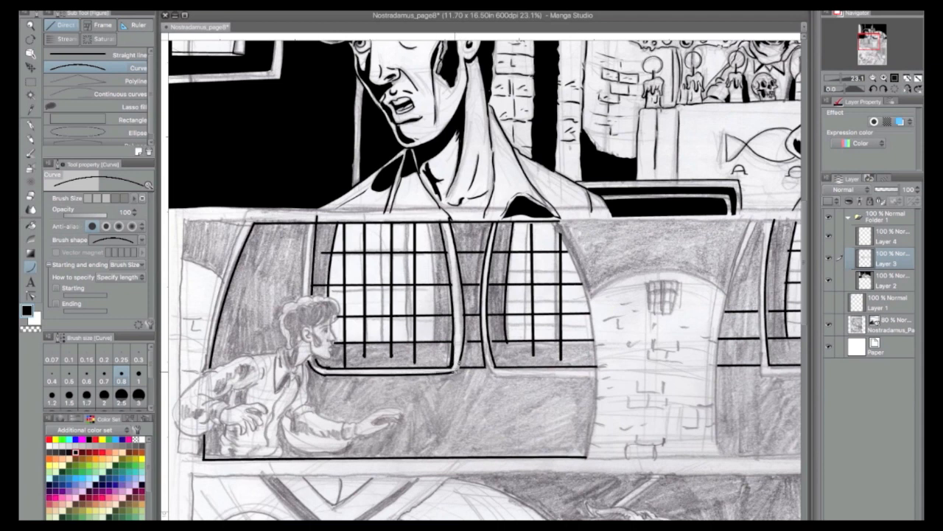
pyautogui.click(490, 372)
pyautogui.moveTo(492, 372); pyautogui.dragTo(597, 373)
pyautogui.click(583, 373)
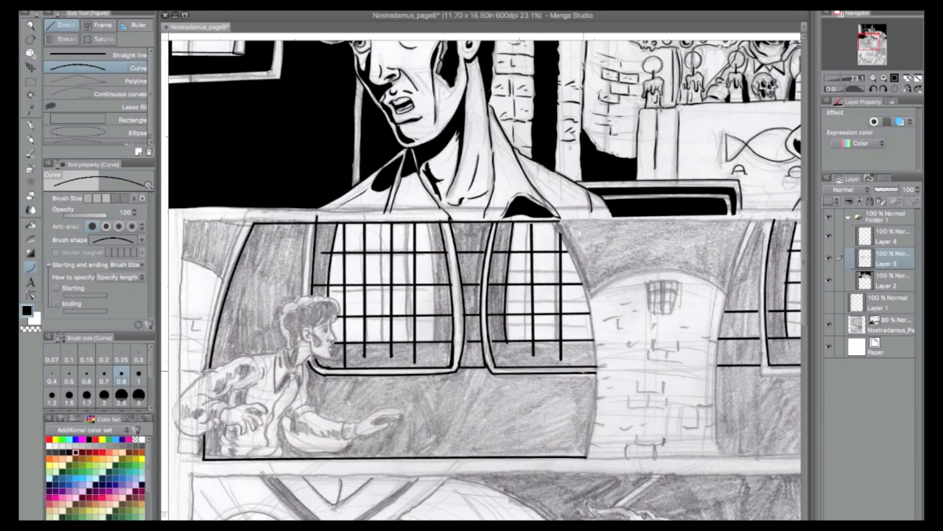
# Draw the straight bottom edge of the wall between the brick arch and the bald man.
pyautogui.moveTo(634, 339); pyautogui.dragTo(311, 280)
pyautogui.moveTo(399, 399); pyautogui.dragTo(552, 396)
pyautogui.click(479, 398)
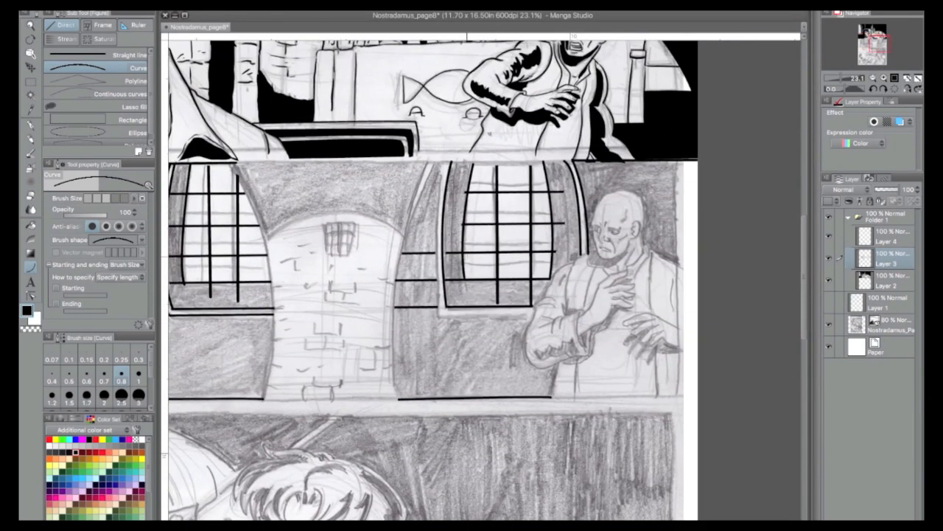
pyautogui.moveTo(266, 238); pyautogui.dragTo(373, 214)
pyautogui.click(298, 210)
pyautogui.press('super+z')
# Draw the curved top of the central brick arch from one side to the other.
pyautogui.moveTo(267, 238)
pyautogui.mouseDown()
pyautogui.moveTo(353, 210)
pyautogui.moveTo(402, 237)
pyautogui.mouseUp()
pyautogui.click(291, 213)
pyautogui.click(374, 213)
# Outline the partial arch top and wall edge behind the crouching man, and fill the corner above the arch with black.
pyautogui.moveTo(280, 242); pyautogui.dragTo(695, 237)
pyautogui.moveTo(241, 182); pyautogui.dragTo(316, 221)
pyautogui.click(289, 182)
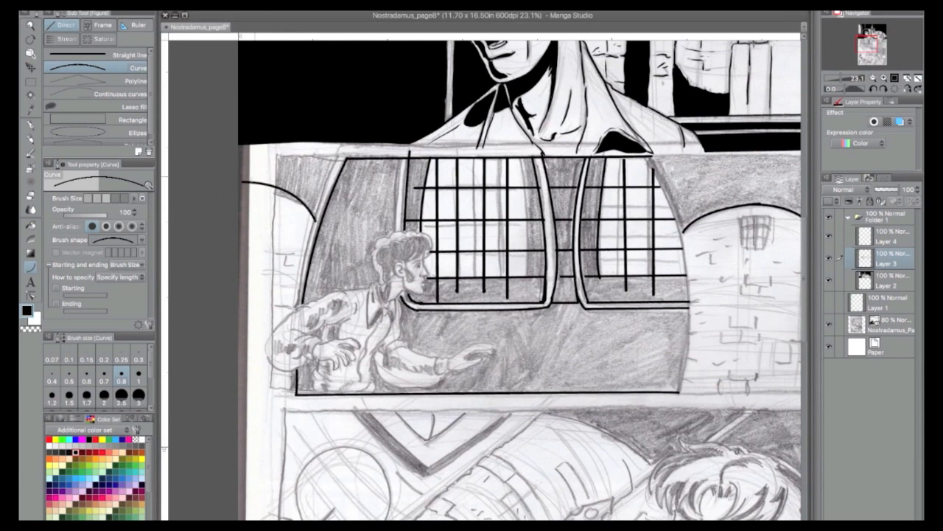
pyautogui.moveTo(340, 150); pyautogui.dragTo(315, 214)
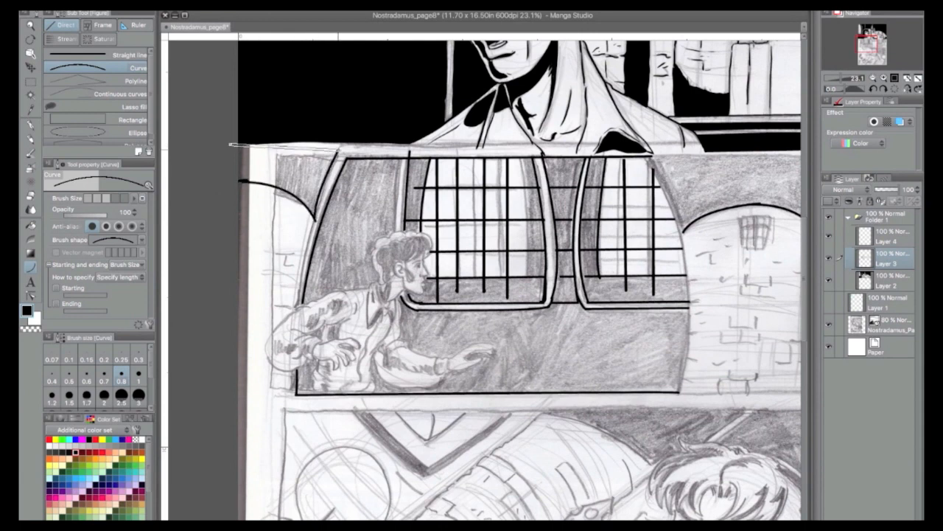
pyautogui.press('g')
pyautogui.click(284, 167)
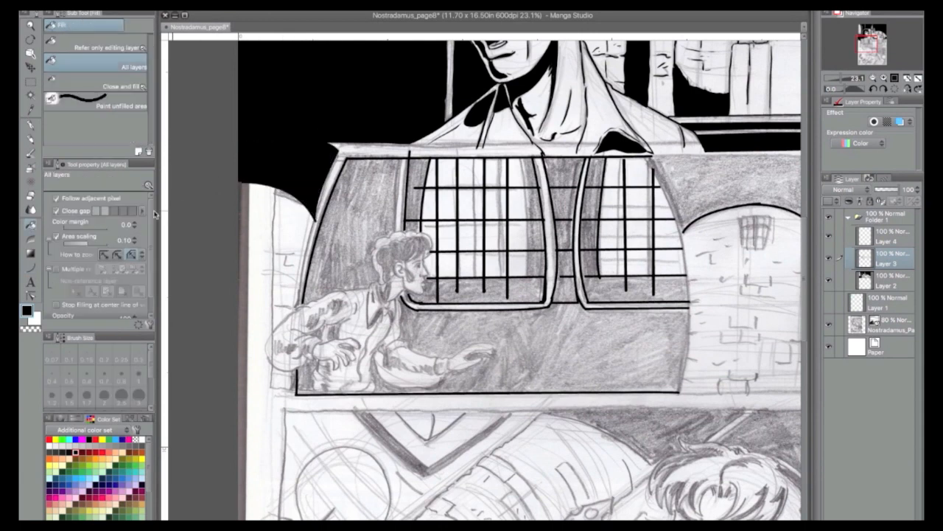
# Draw the outer frame edge of the window from the panel top down to the crouching man's hair.
pyautogui.press('p')
pyautogui.click(872, 77)
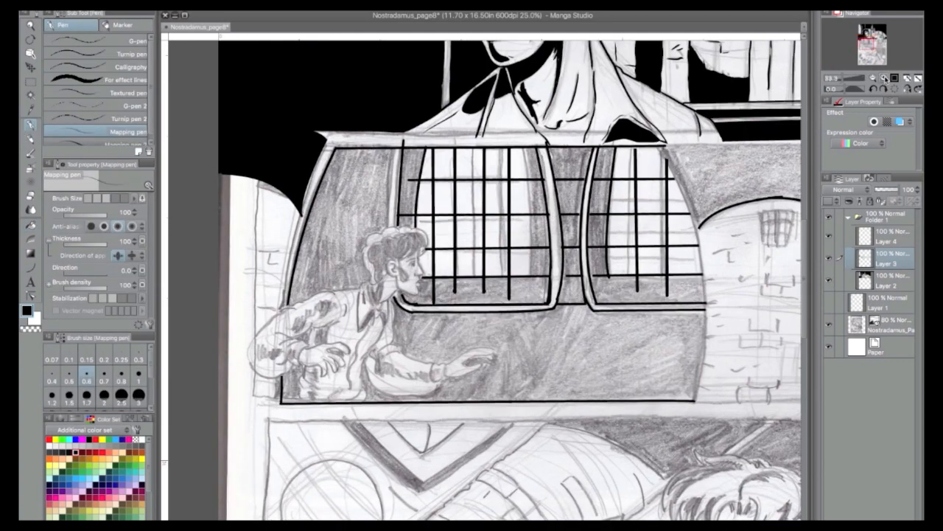
pyautogui.click(30, 268)
pyautogui.moveTo(364, 102); pyautogui.dragTo(356, 208)
pyautogui.click(355, 209)
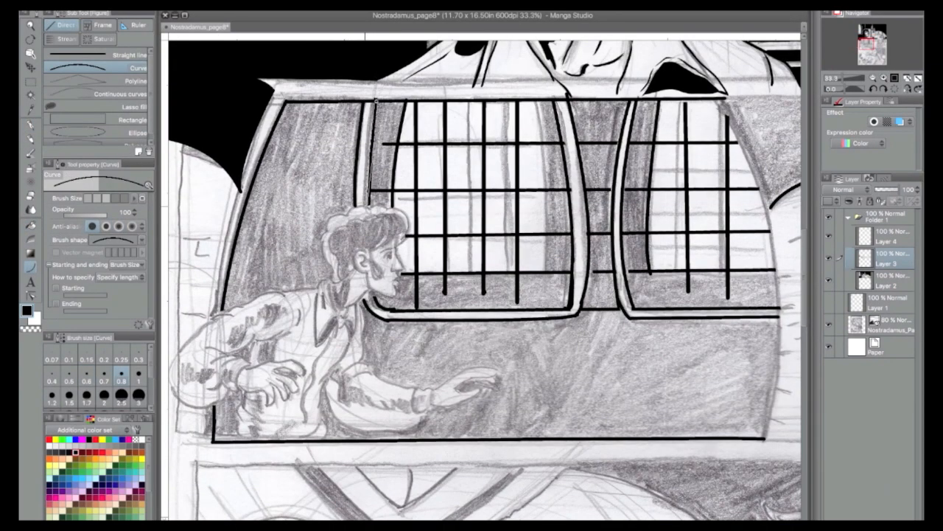